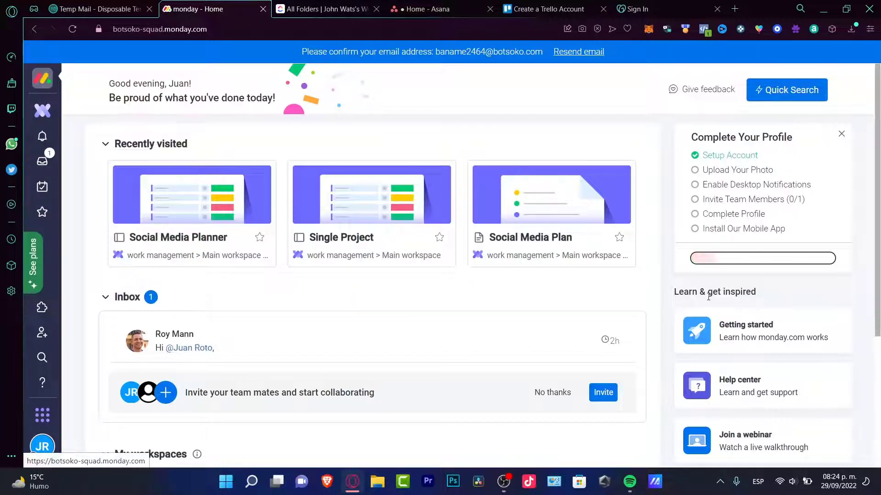
- Look over the ClickUp, Asana and monday.com home pages, closing ClickUp's getting-started panel
click(321, 9)
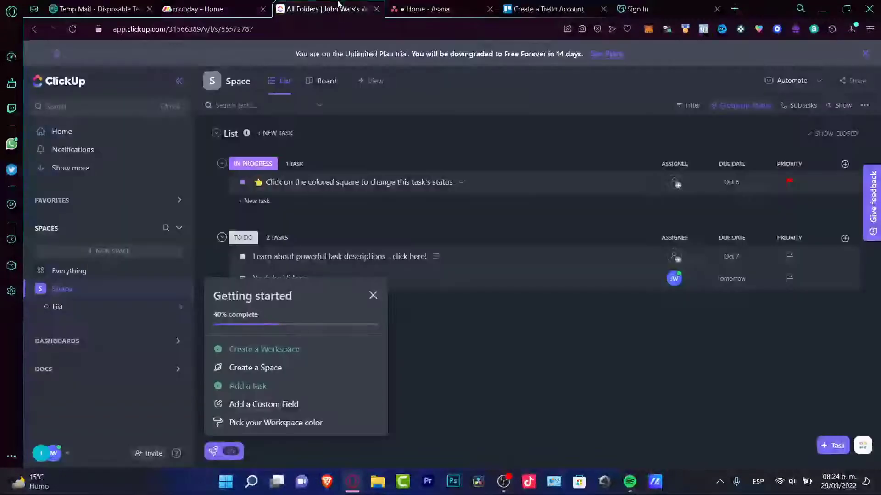
click(418, 8)
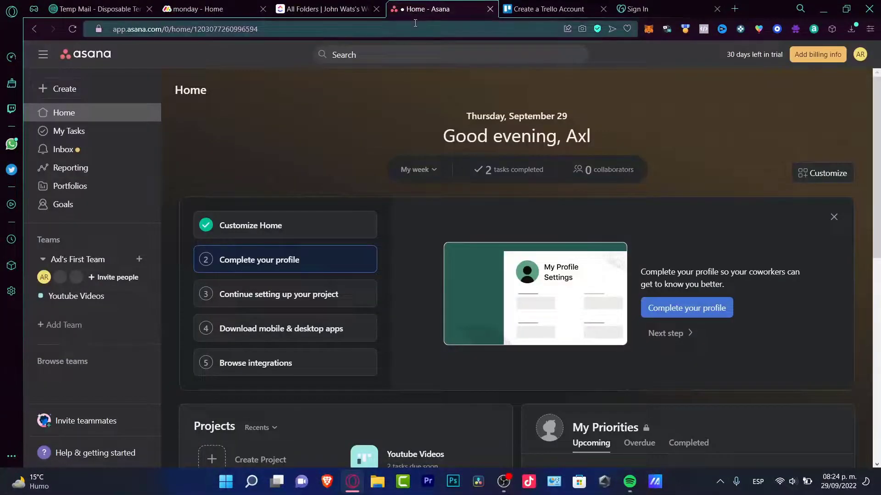
click(216, 9)
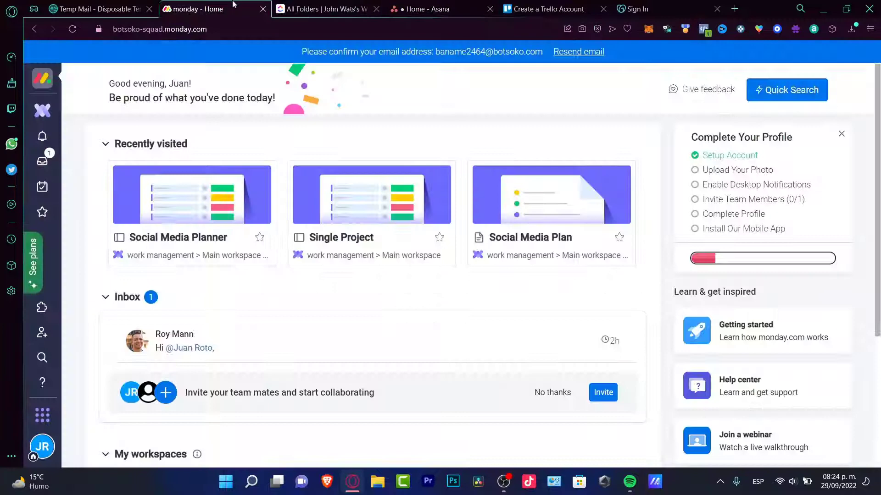
click(352, 4)
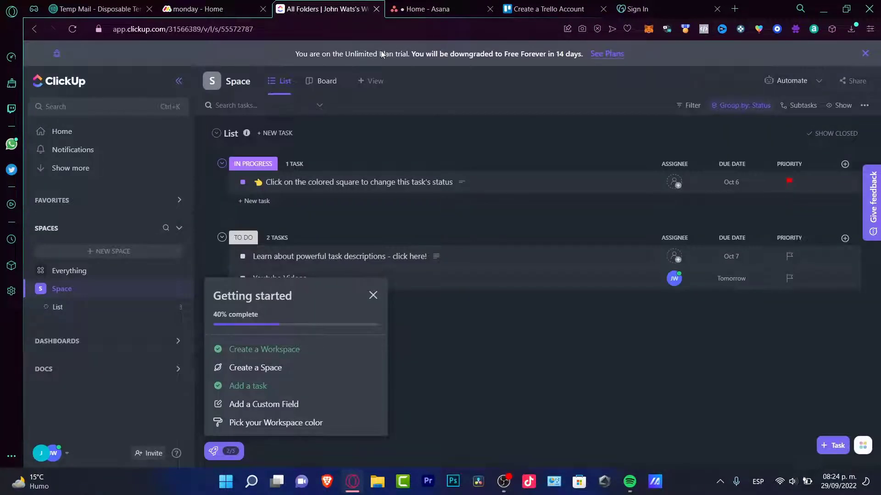
click(372, 295)
click(421, 4)
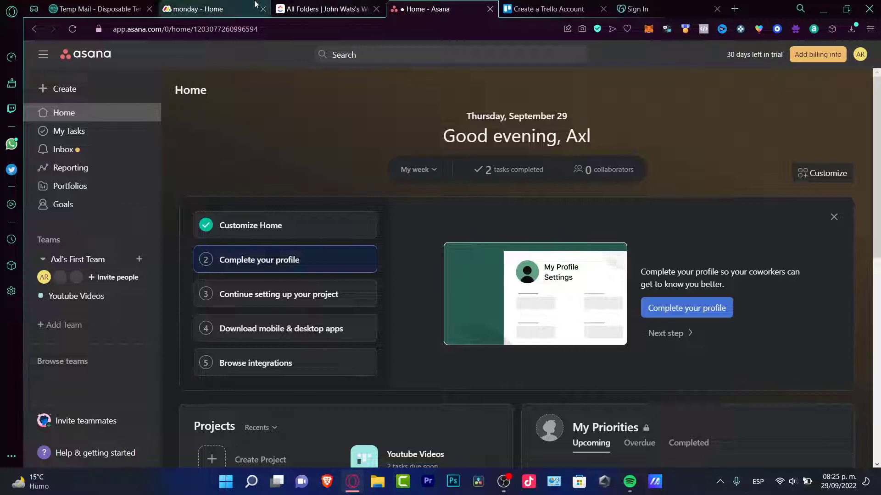
- Bring up monday.com's plan chooser from its home page, then return to ClickUp
click(239, 6)
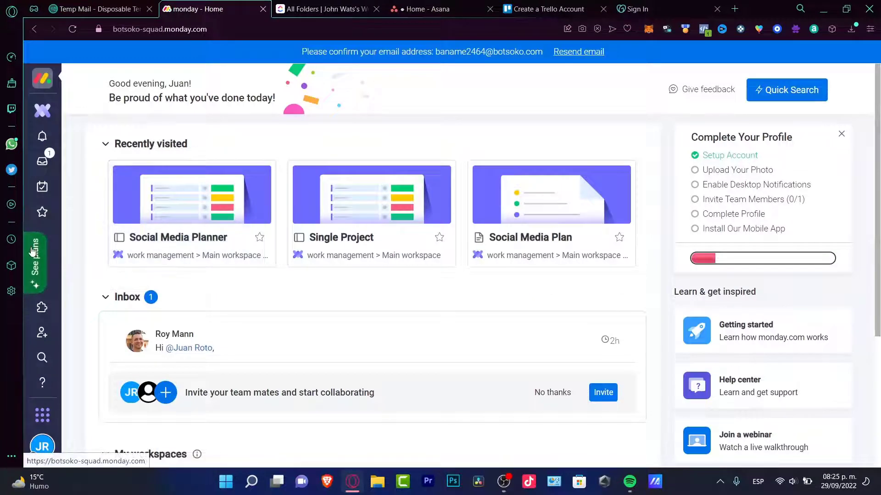
click(33, 261)
click(321, 9)
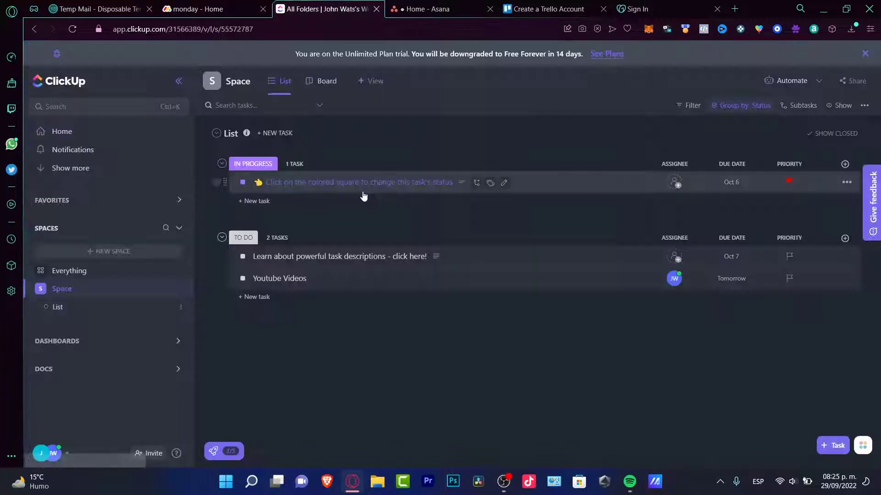
- Open ClickUp's billing plans and compare them against Asana's and monday.com's plan prices
click(607, 53)
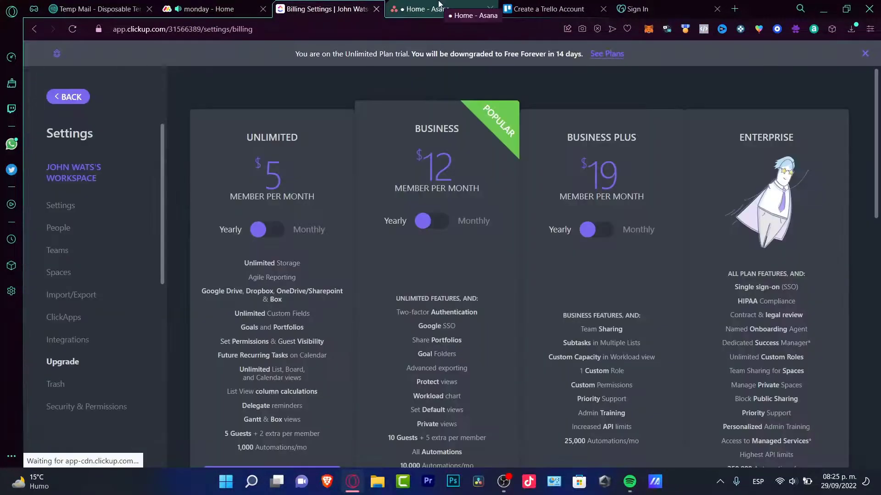
click(438, 7)
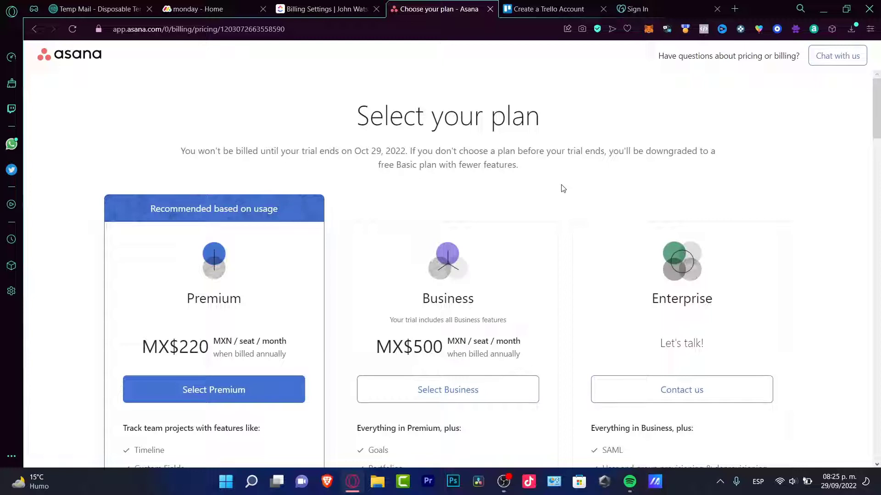
click(238, 5)
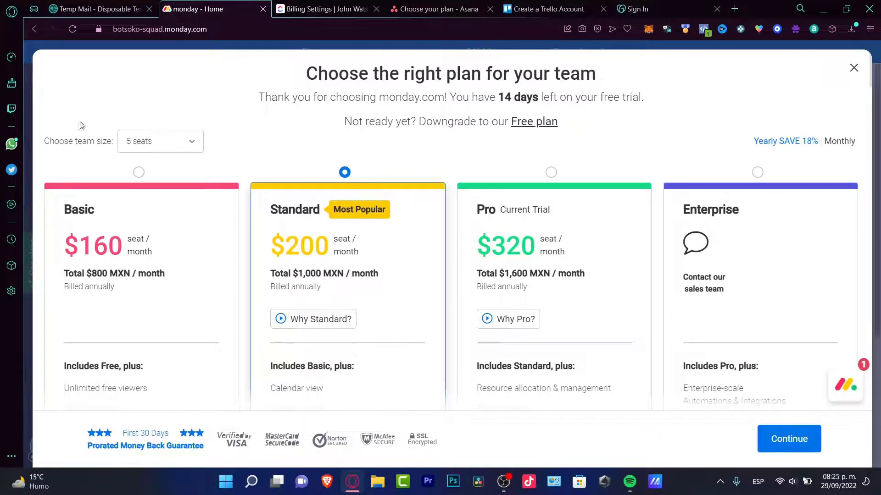
click(366, 5)
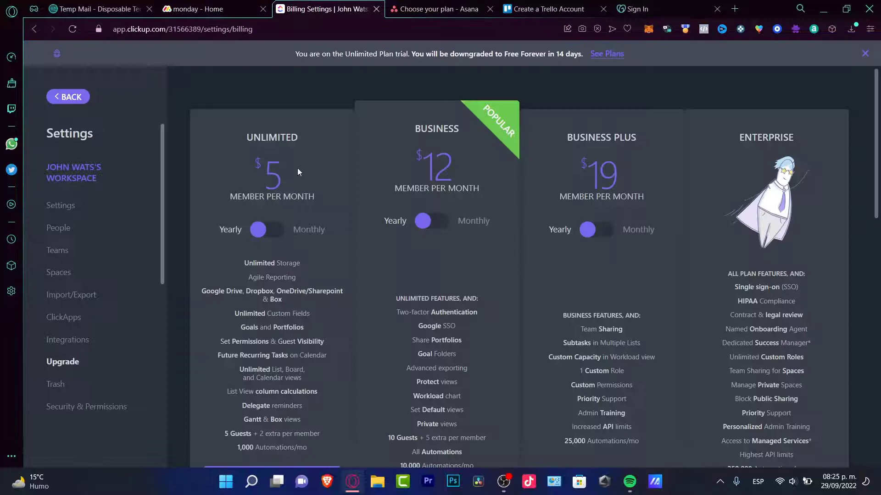
click(436, 8)
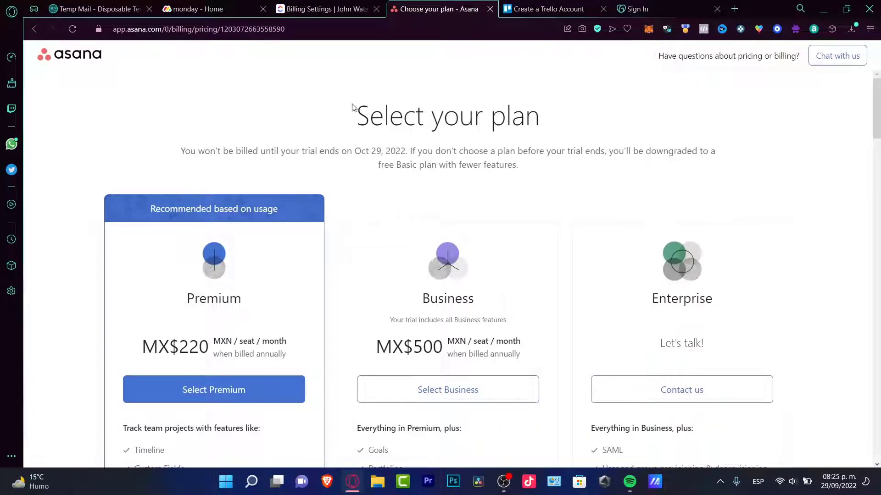
key(ctrl+Tab)
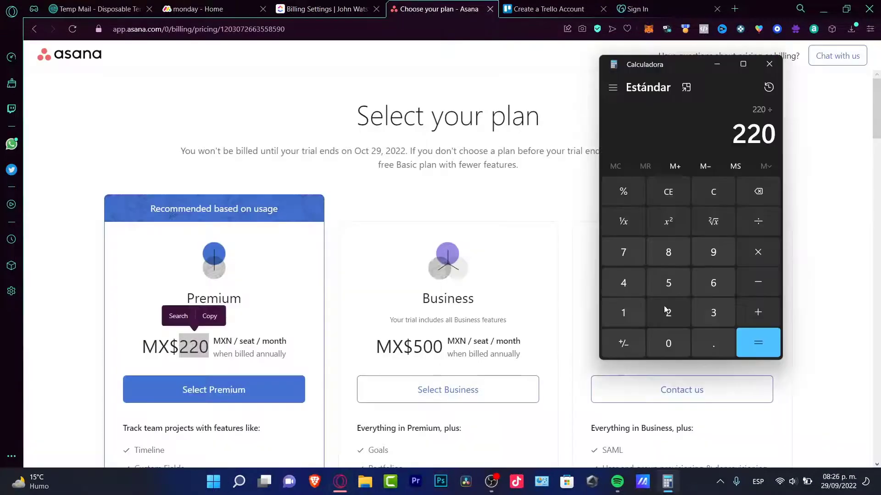
- In Calculator, divide Asana's 220 by 20 to get 11
click(666, 310)
click(669, 343)
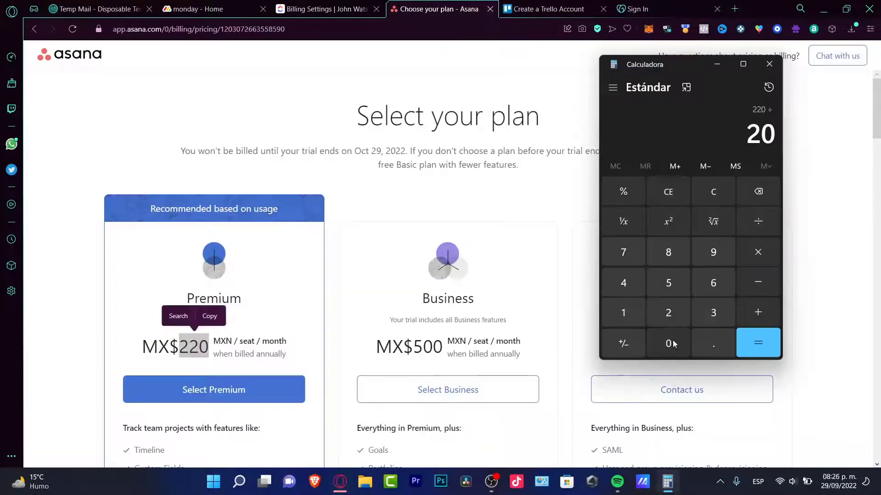
click(759, 342)
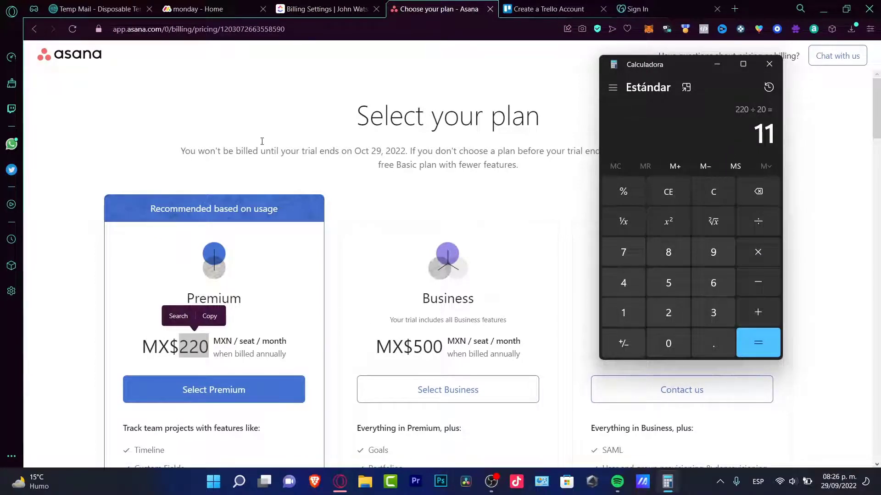
- Check monday.com's Basic price, then divide 160 by 20 in Calculator to get 8
click(215, 6)
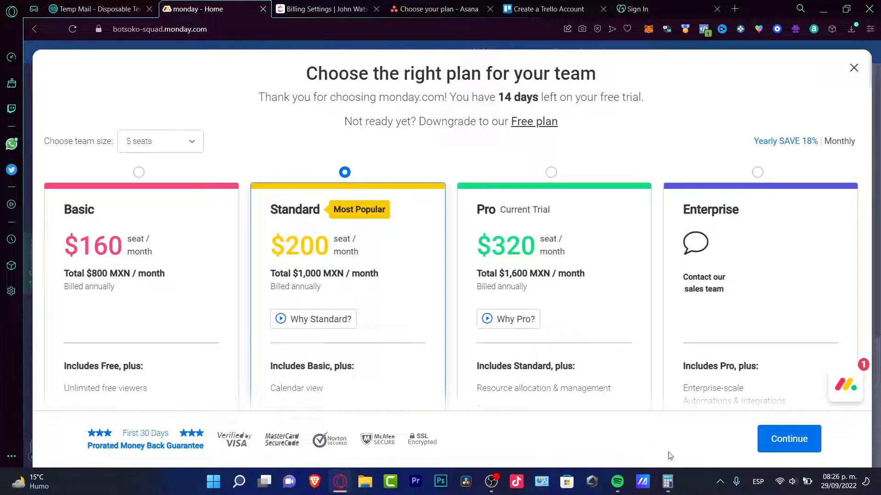
click(667, 482)
click(622, 313)
click(718, 283)
click(668, 343)
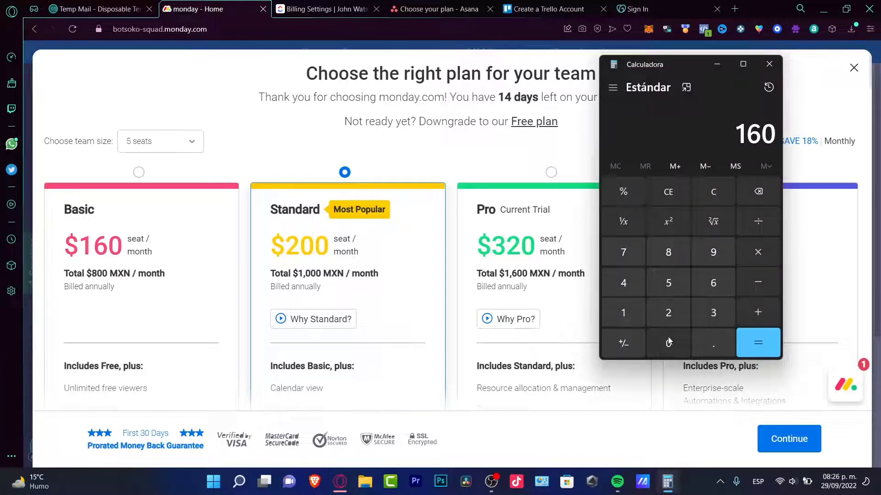
click(758, 221)
click(669, 313)
click(668, 344)
click(748, 346)
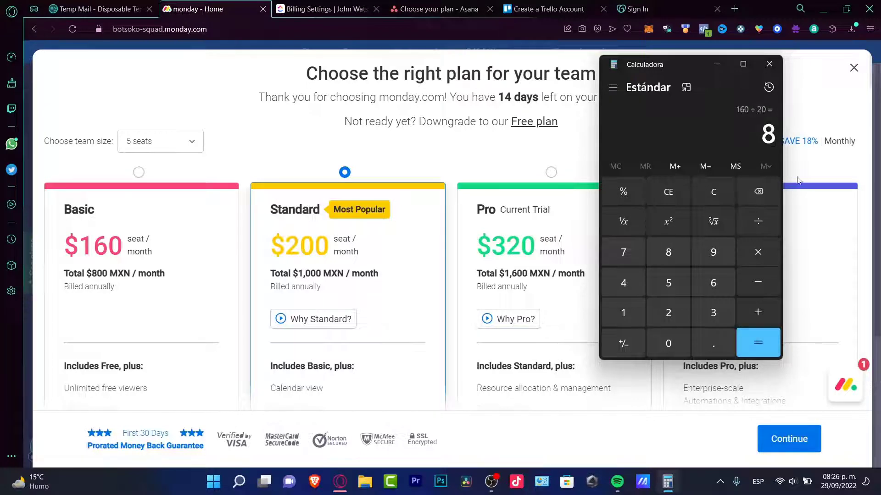
click(326, 9)
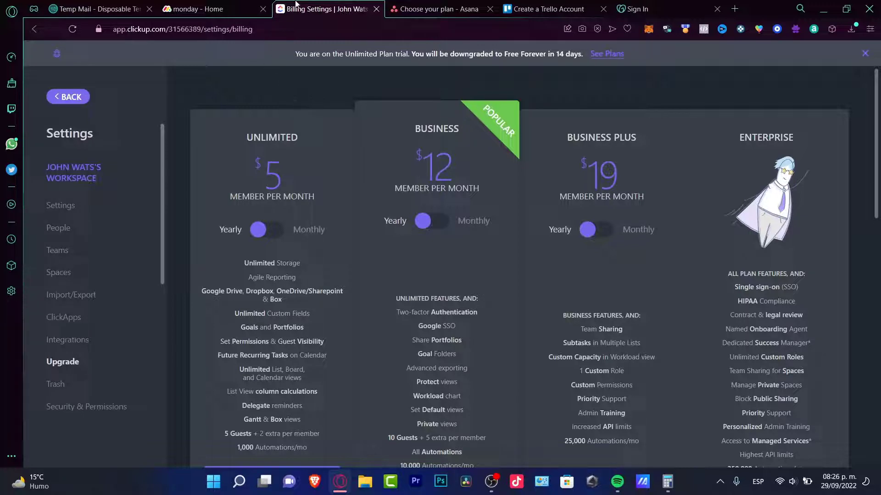
- Scroll ClickUp's billing page and highlight the Unlimited plan's feature list
scroll(316, 142, down, 3)
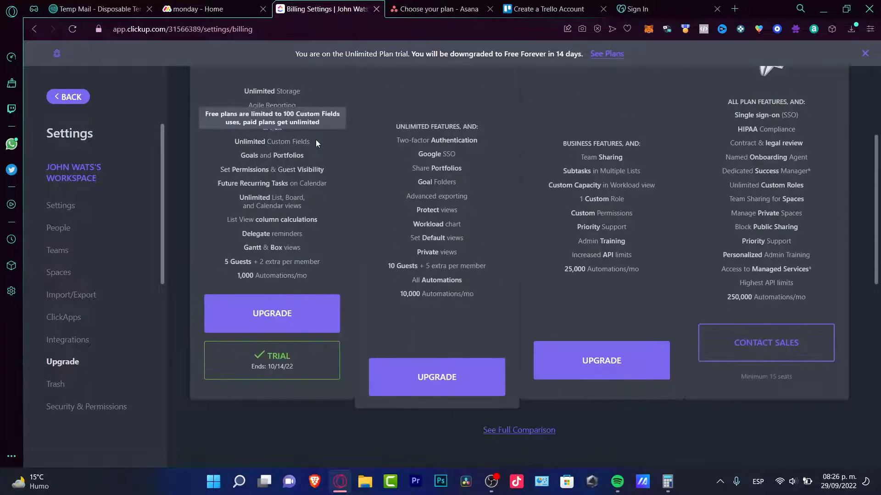
scroll(316, 142, up, 3)
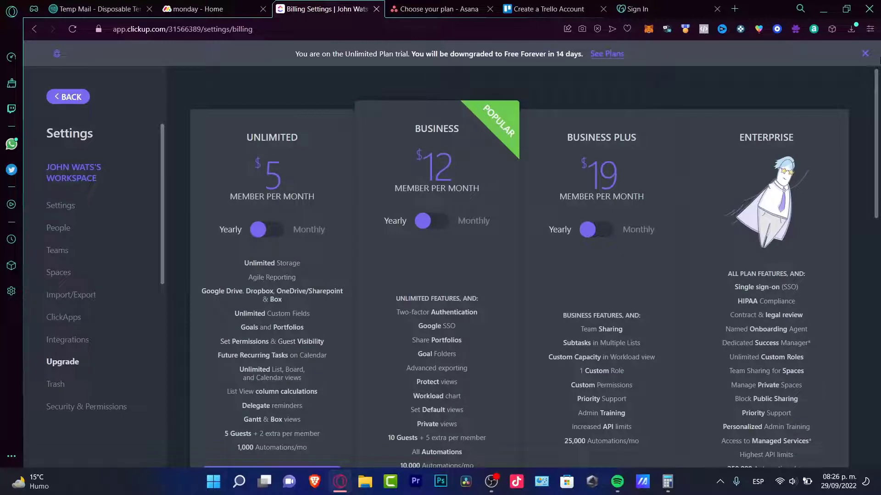
scroll(318, 393, down, 1)
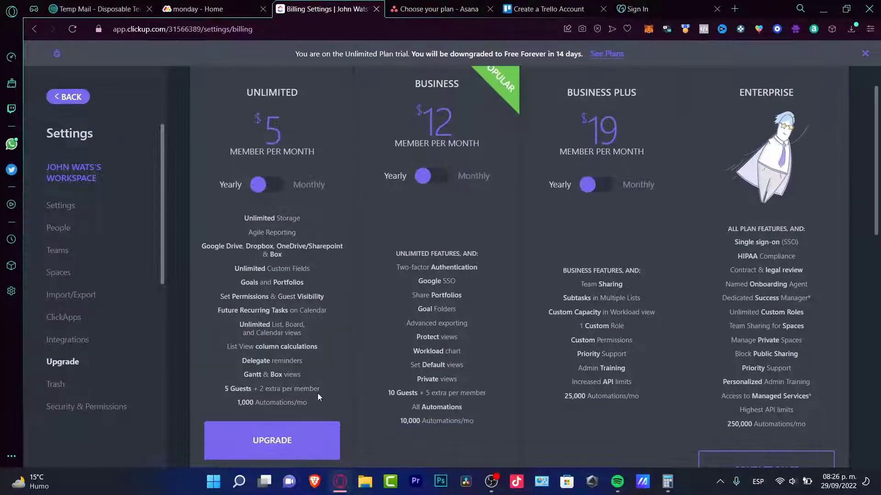
drag(296, 400, 312, 108)
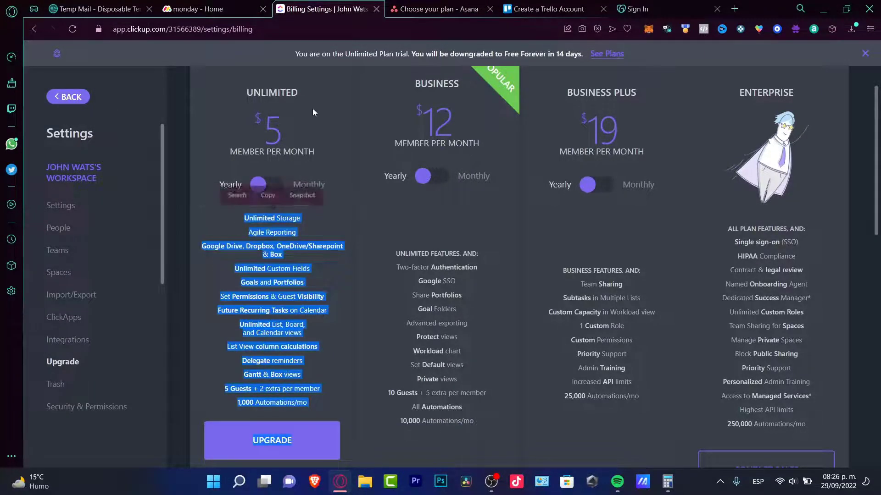
- Scroll through monday.com's Compare plans and features table and back to the top
click(199, 5)
scroll(153, 339, down, 10)
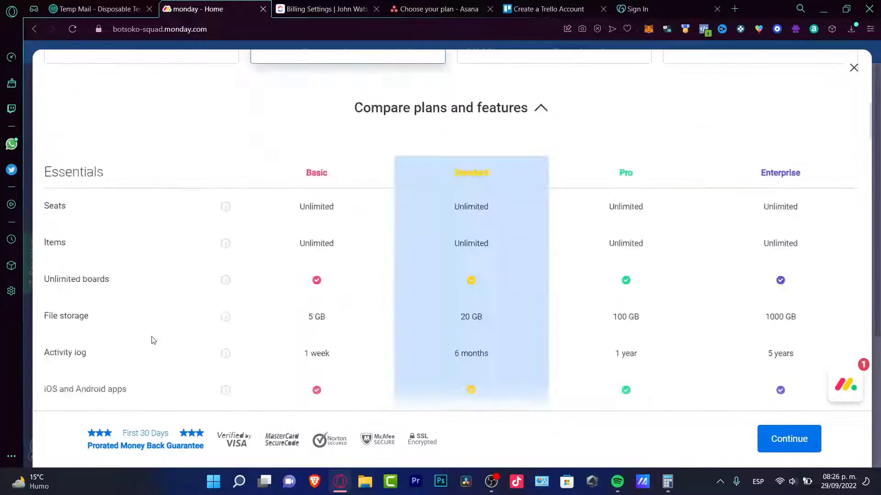
scroll(156, 321, down, 20)
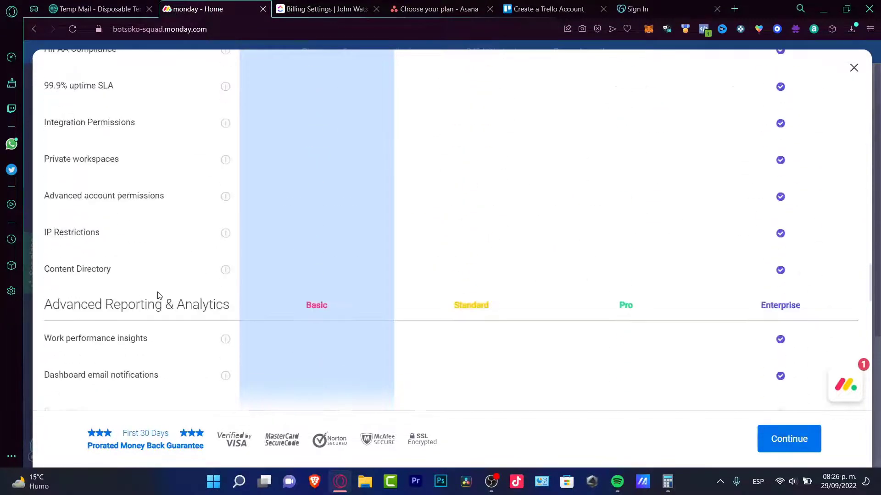
scroll(159, 295, down, 10)
scroll(159, 295, up, 20)
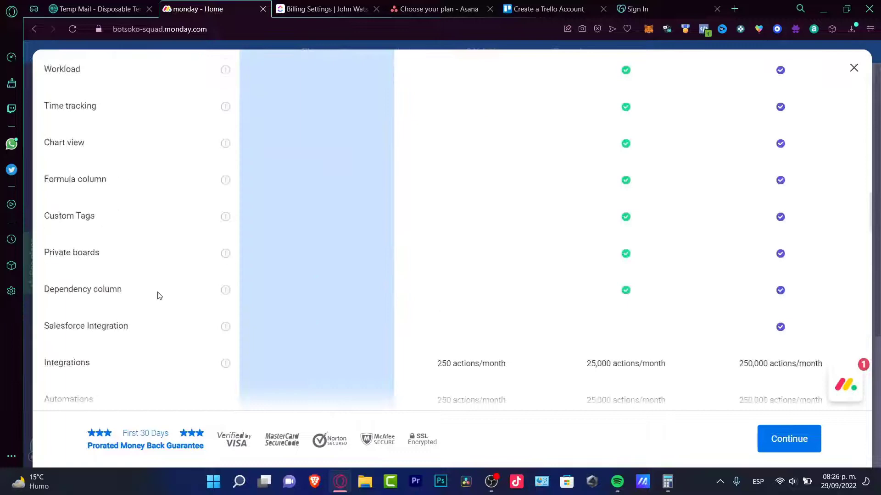
scroll(159, 295, up, 15)
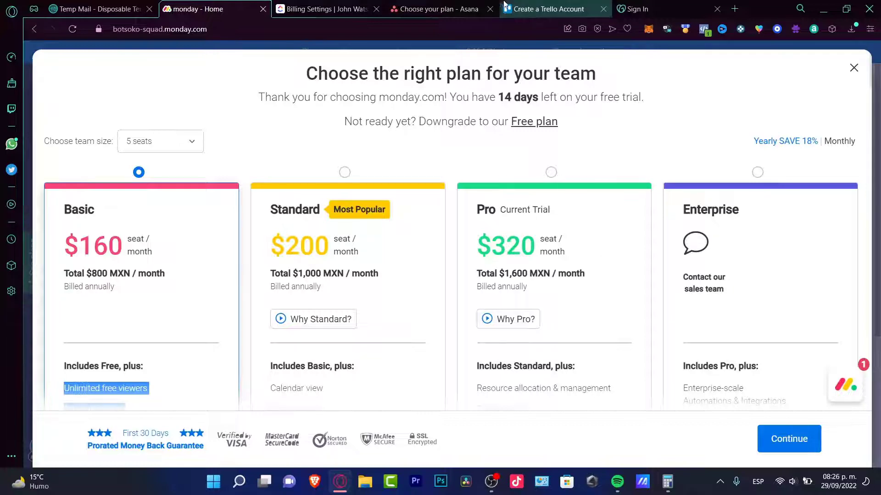
- Scroll through Asana's Select your plan page prices
click(477, 8)
scroll(480, 307, down, 4)
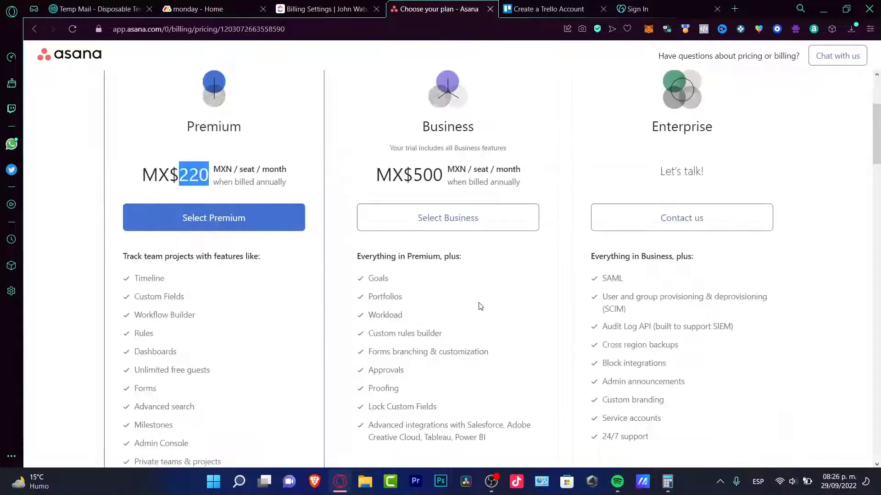
scroll(482, 306, down, 4)
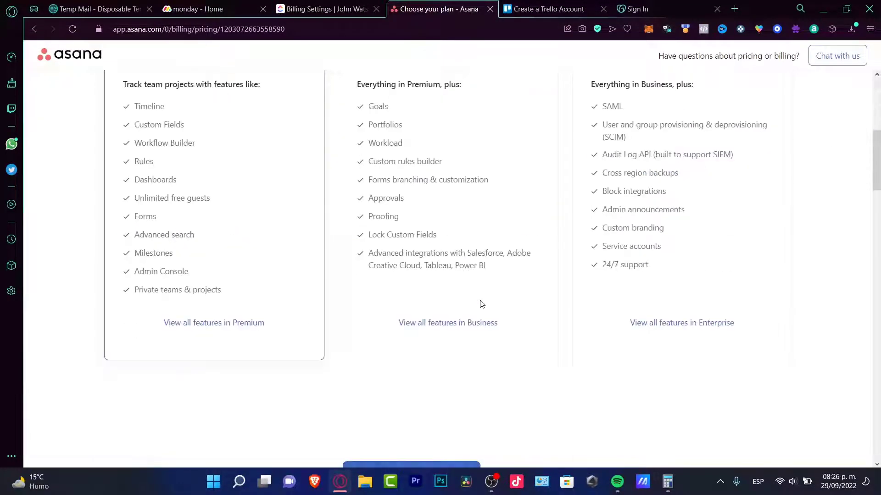
scroll(481, 304, up, 8)
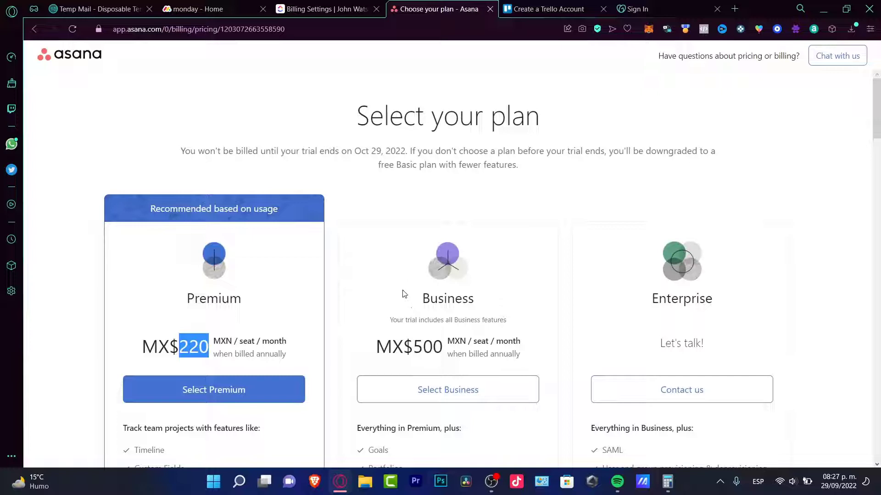
- Compare against ClickUp's and monday.com's plans, then return to Asana's prices and clear the highlight
click(327, 9)
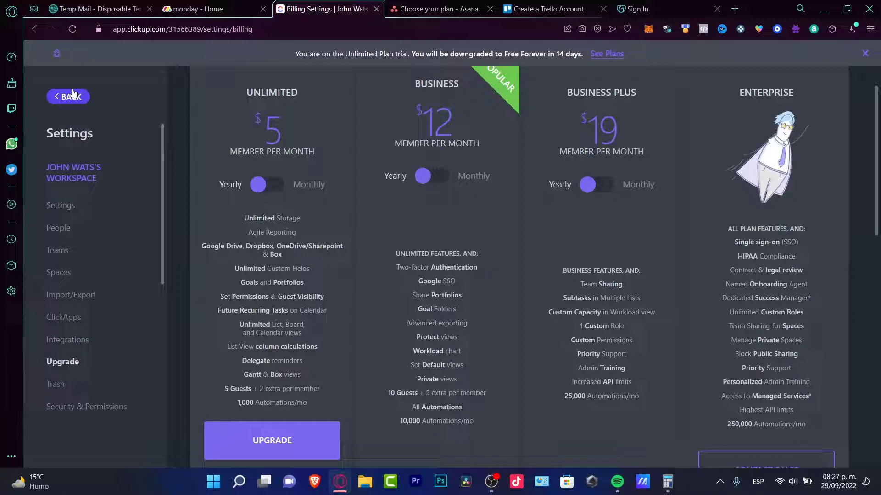
click(205, 7)
click(325, 9)
click(447, 7)
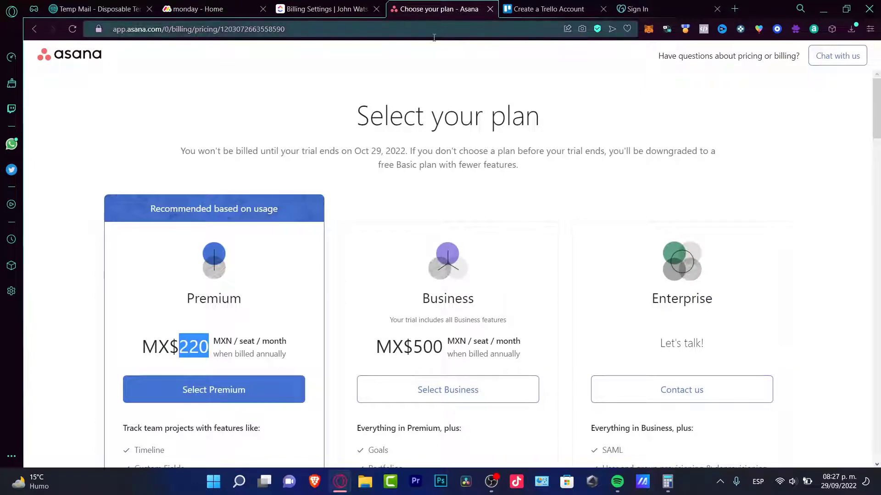
click(404, 231)
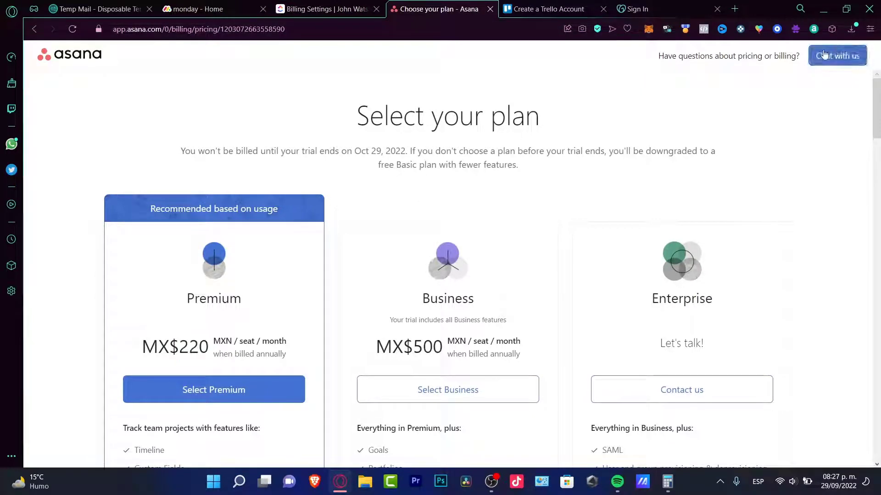
- Return Asana to Home, then dismiss ClickUp's trial notice and go back to its Space list
click(34, 30)
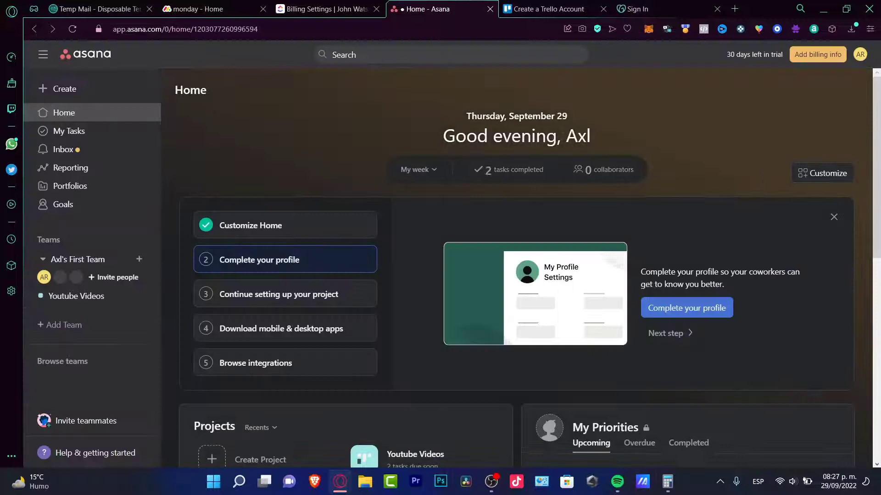
drag(726, 56, 784, 57)
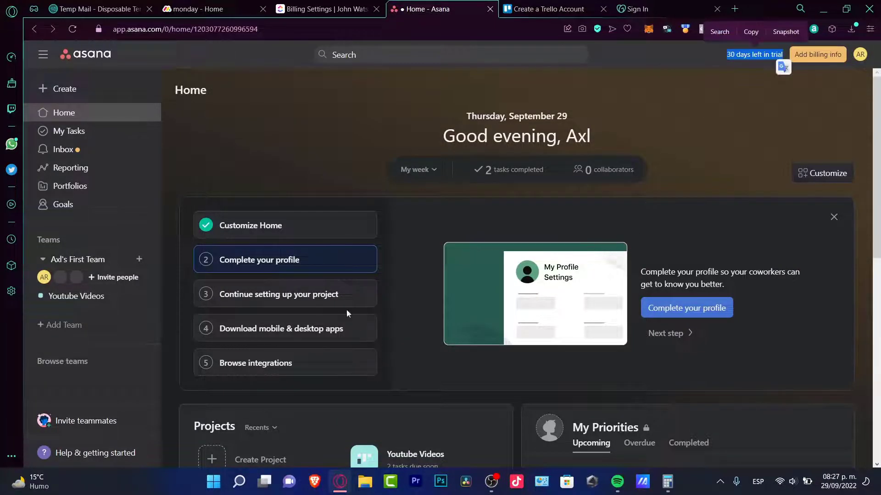
click(321, 9)
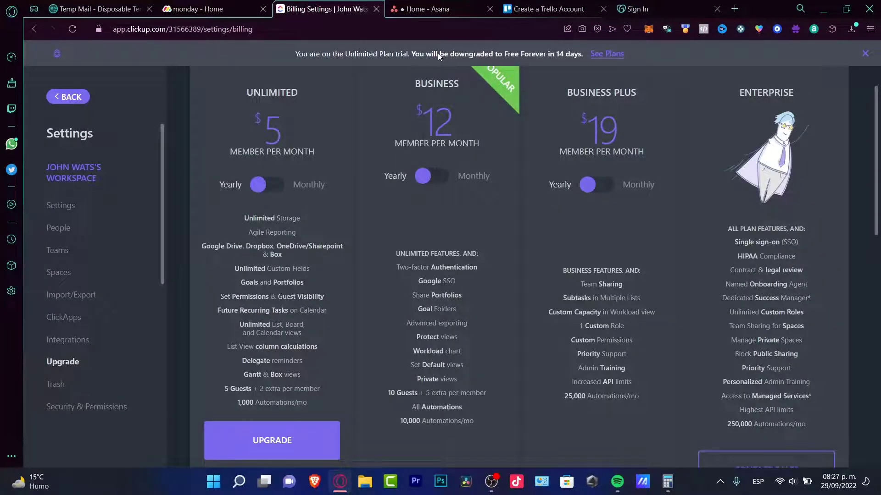
drag(439, 54, 583, 55)
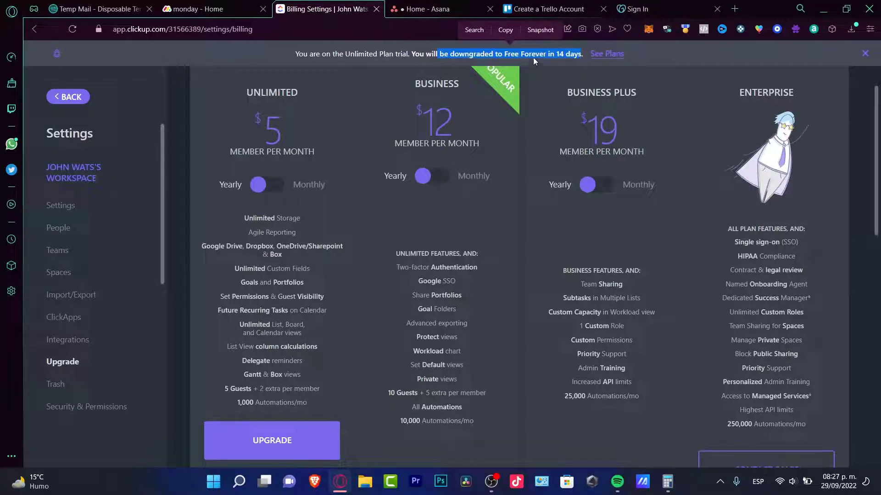
click(862, 57)
scroll(299, 105, up, 1)
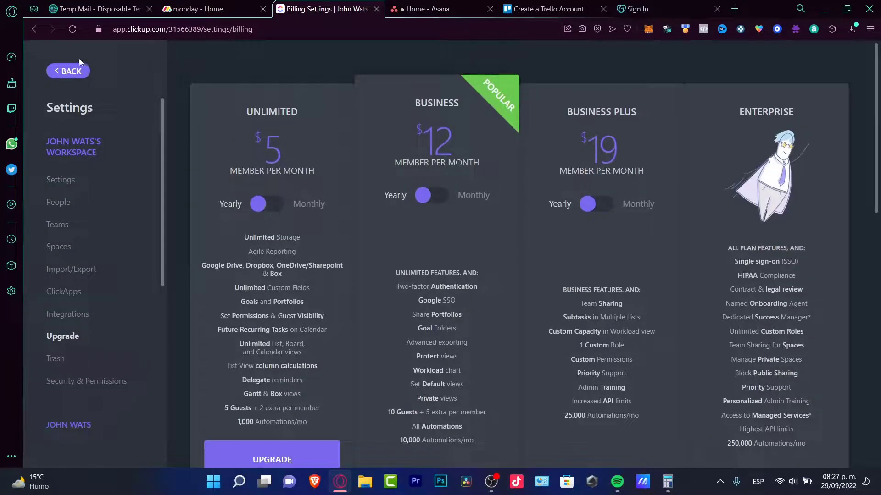
click(69, 72)
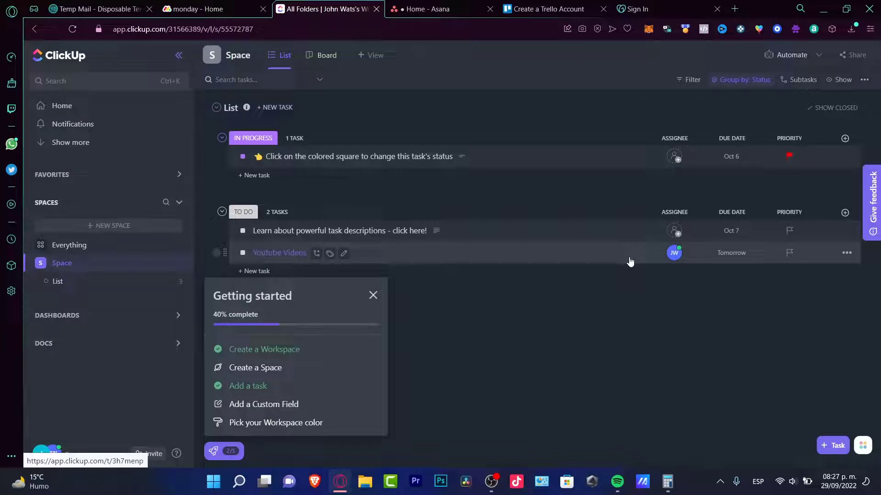
- Note the 14 trial days left in monday.com, then close its plan chooser
click(231, 6)
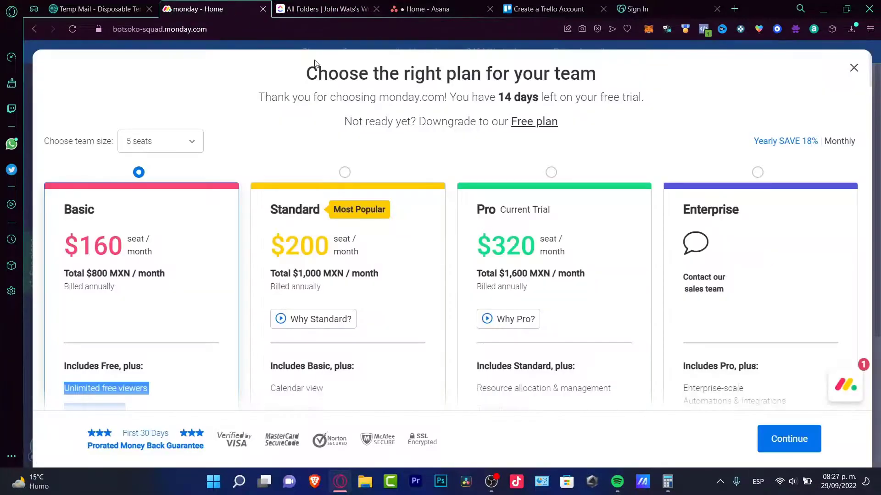
drag(499, 97, 560, 91)
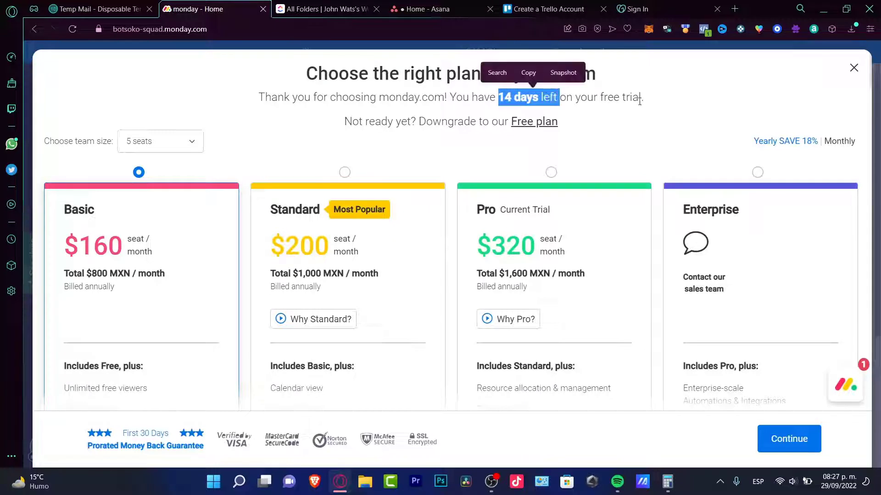
click(639, 102)
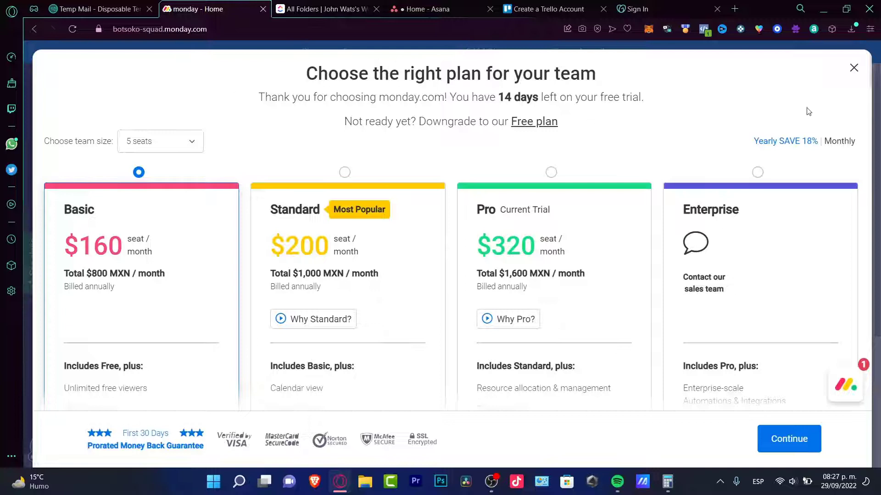
click(854, 68)
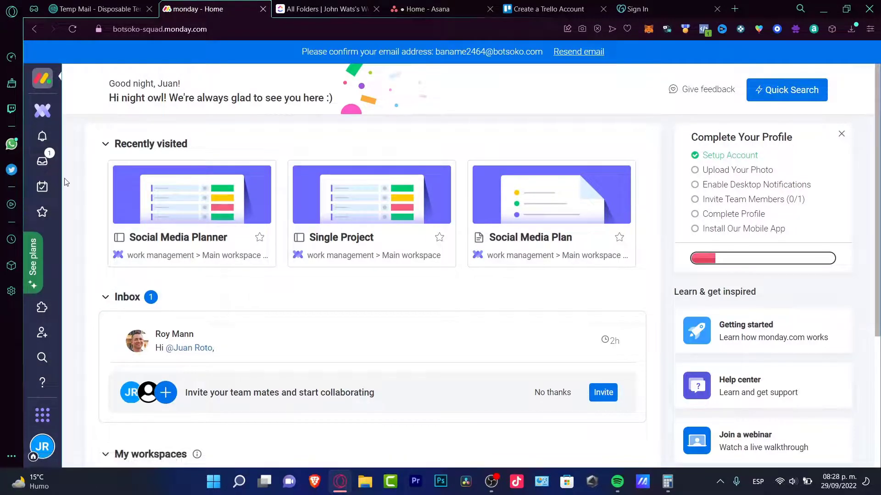
click(324, 7)
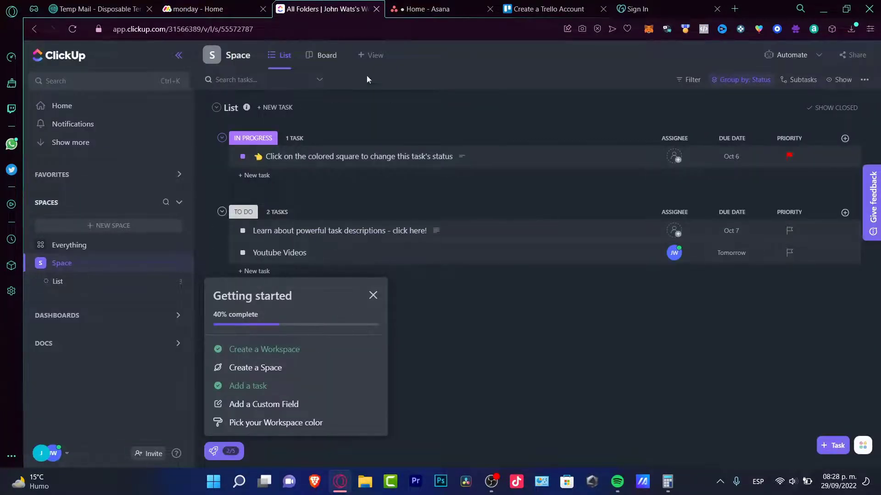
click(247, 6)
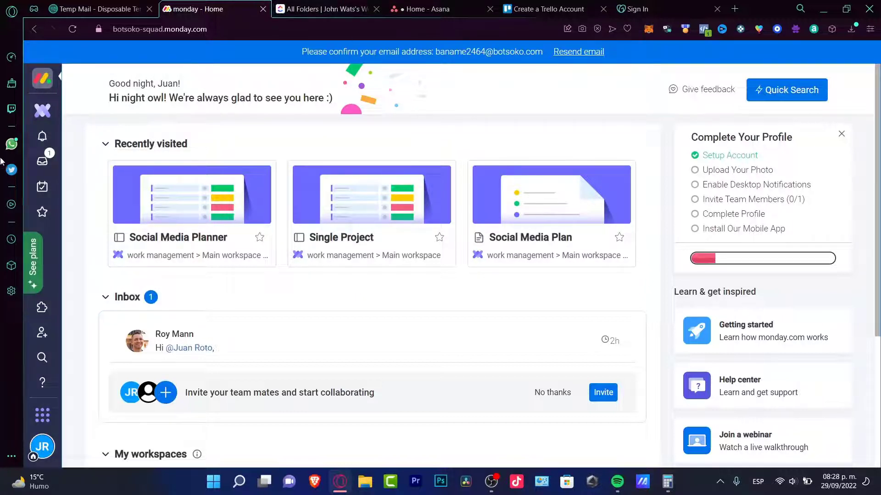
click(311, 5)
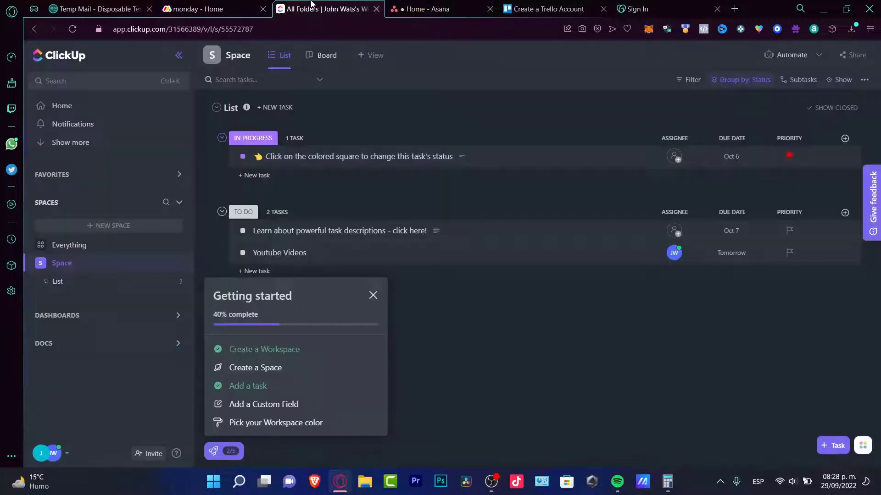
click(394, 6)
click(321, 7)
click(227, 6)
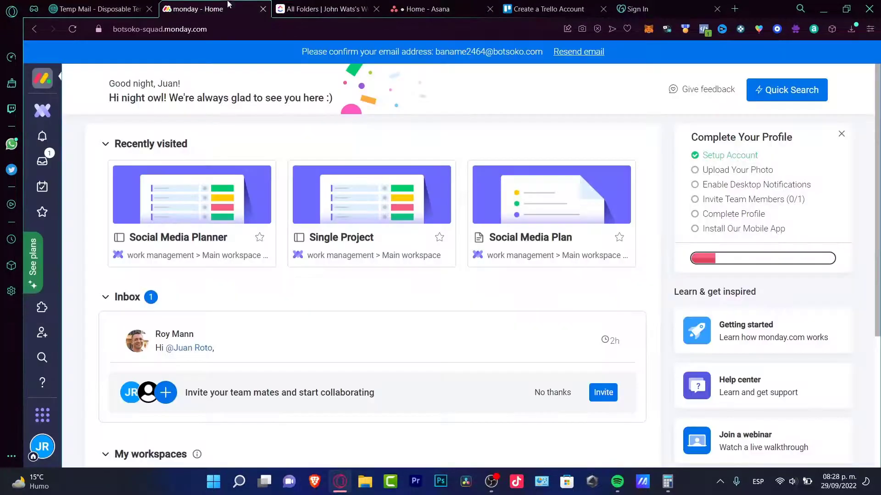
click(327, 7)
- Choose Dark under Change theme in monday.com's account menu
click(329, 5)
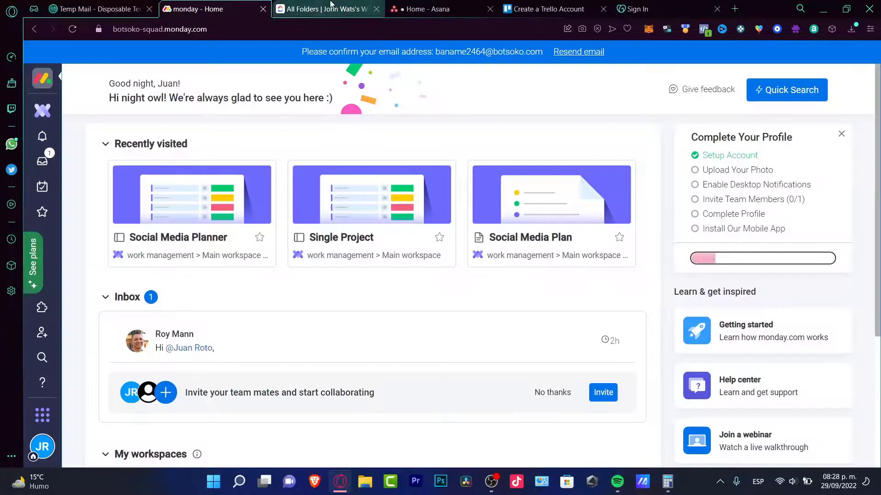
click(330, 5)
click(220, 6)
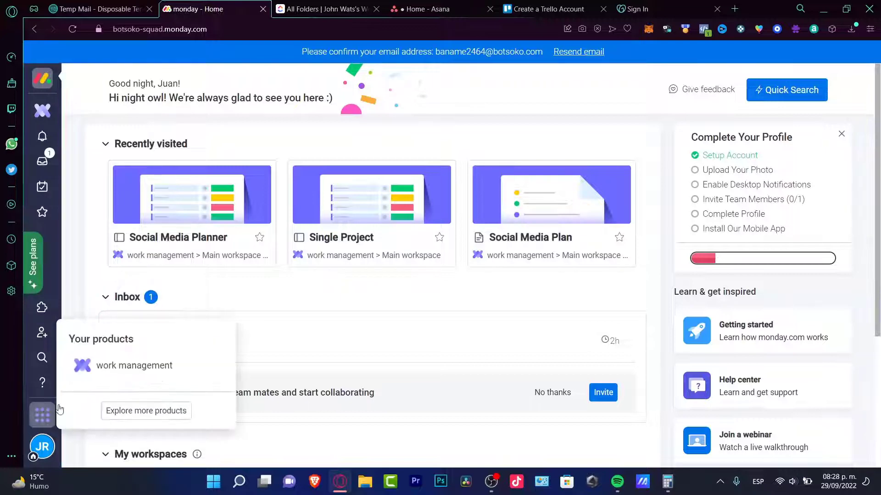
click(42, 446)
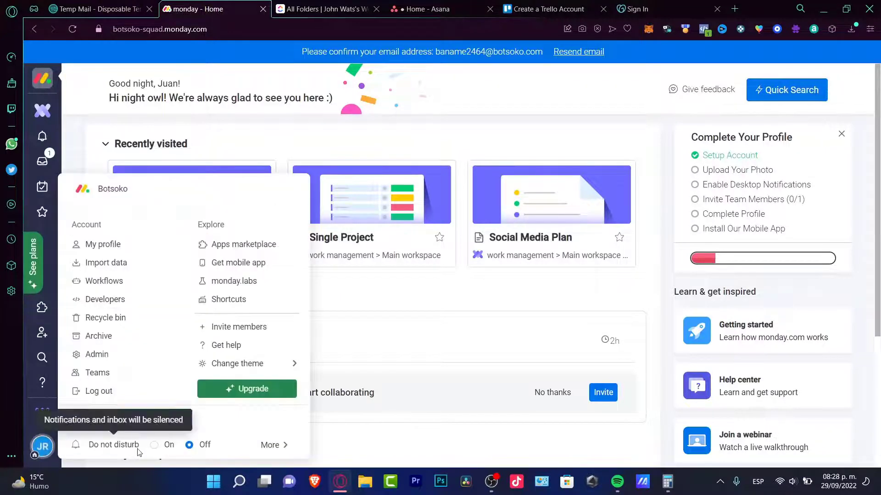
click(270, 445)
mouse_move(272, 367)
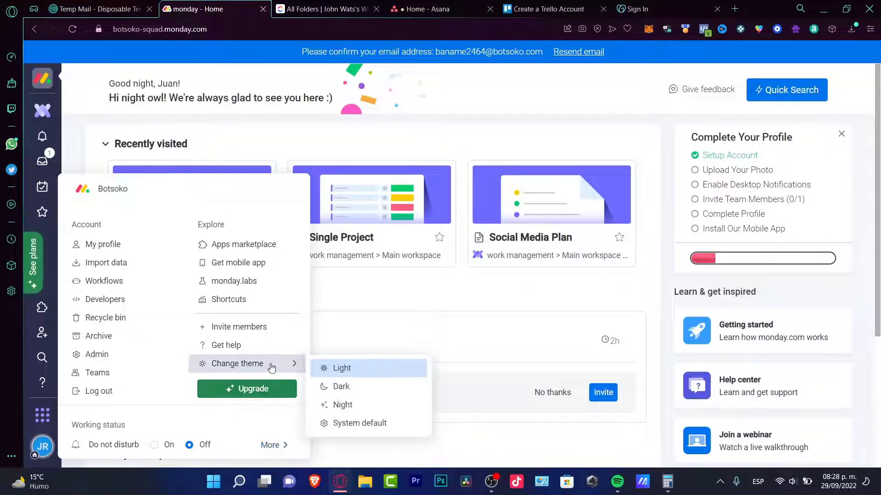
click(352, 385)
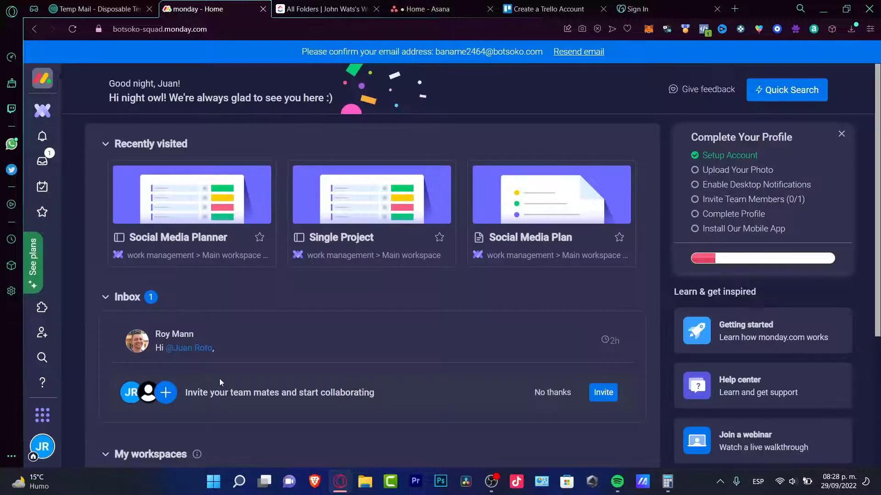
- Flip among the ClickUp, Asana and monday.com tabs, ending on ClickUp's task List view
click(330, 9)
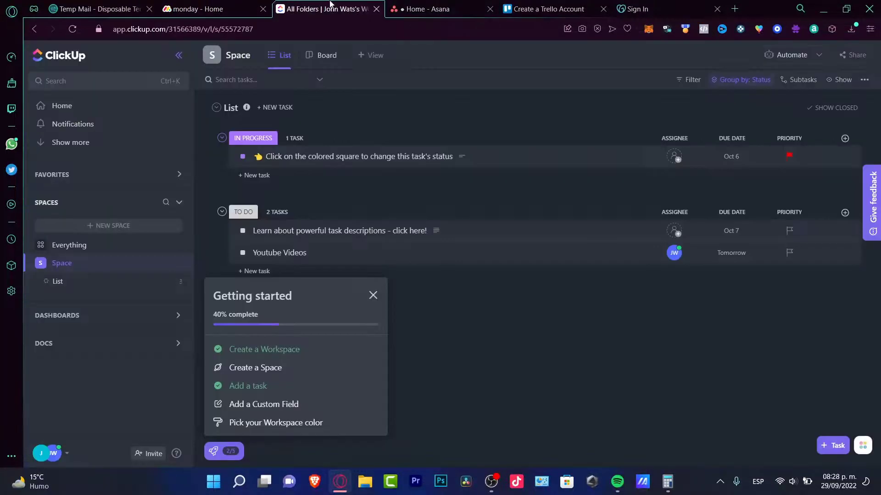
click(408, 7)
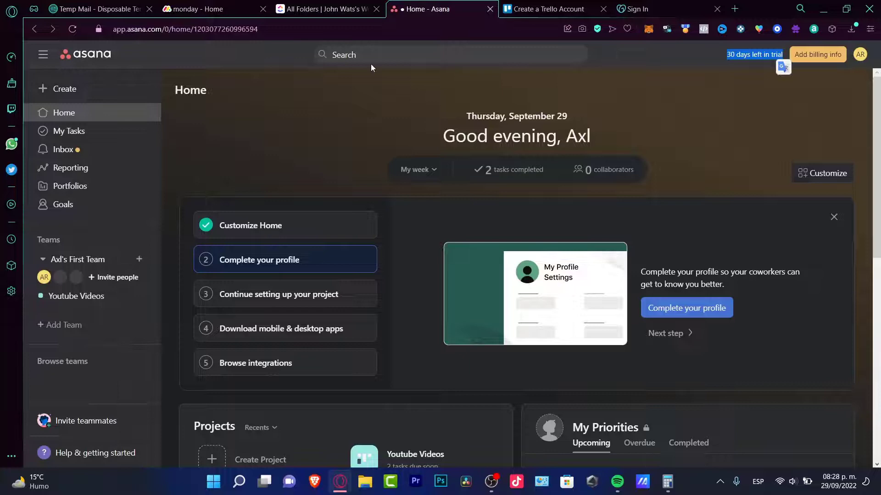
click(349, 9)
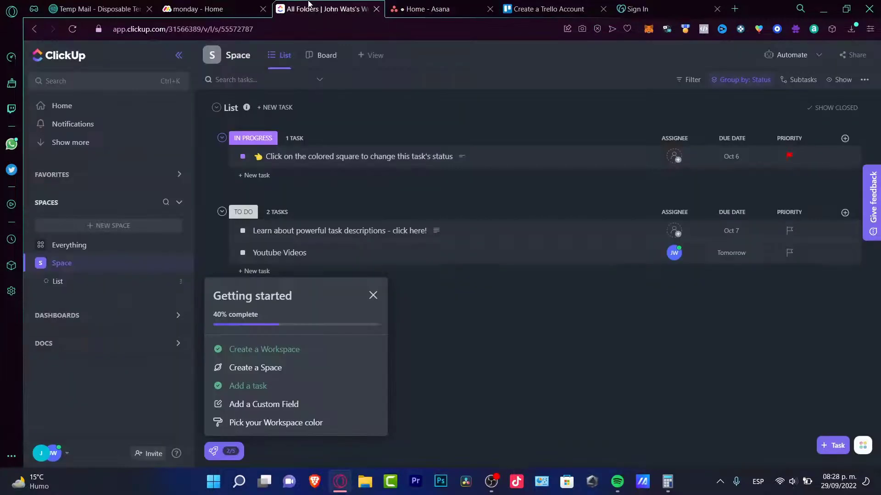
click(216, 9)
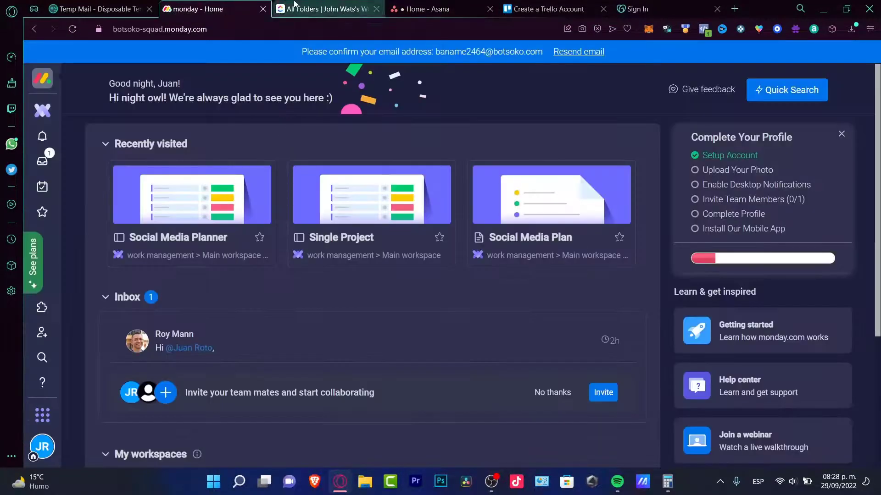
click(426, 3)
click(331, 8)
click(224, 5)
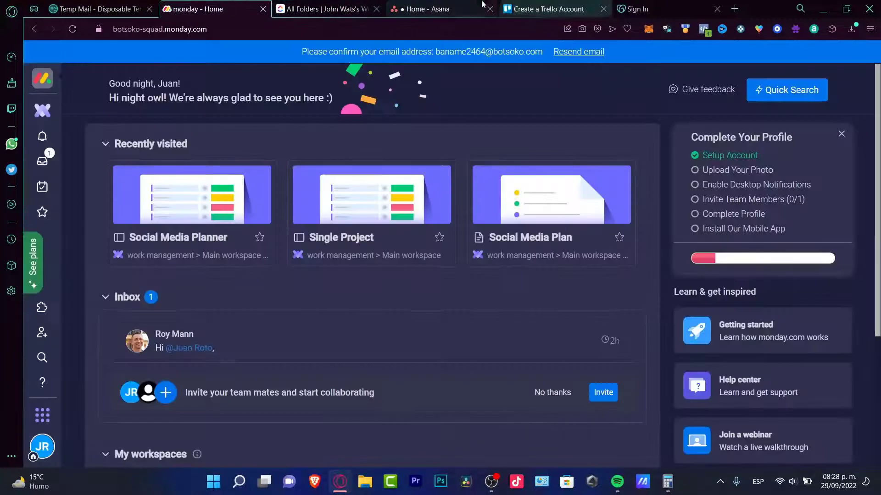
click(426, 9)
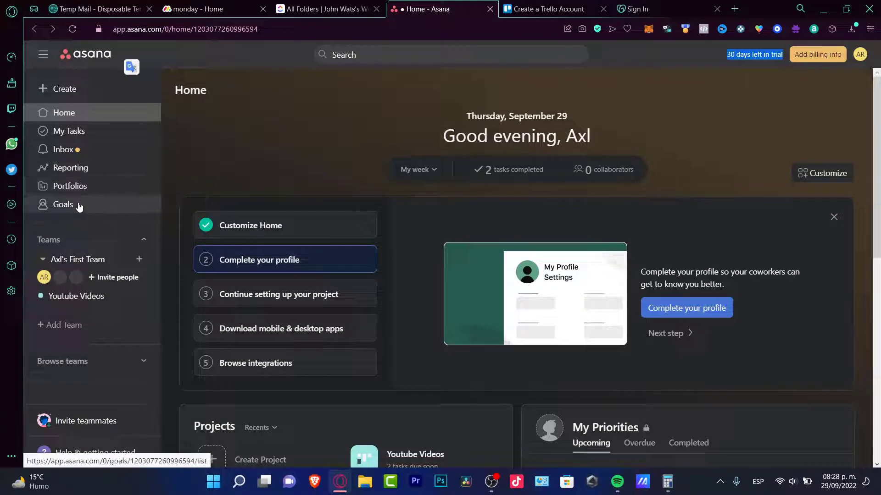
click(356, 4)
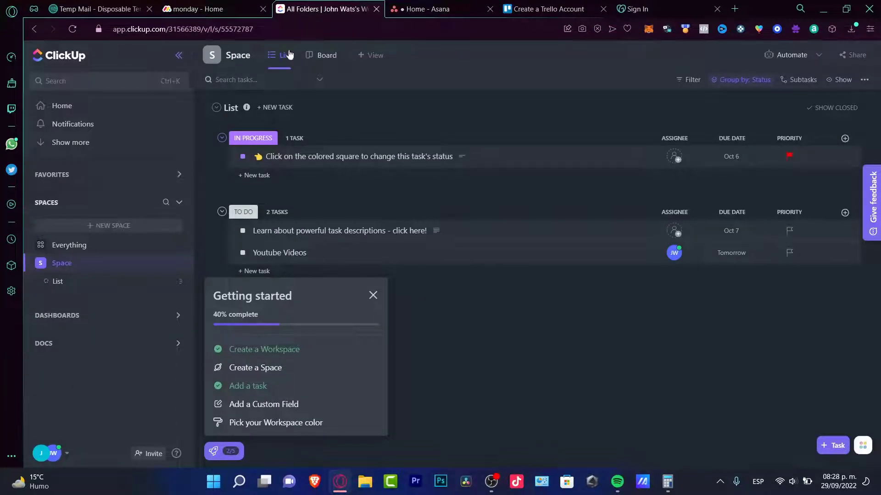
- Expand ClickUp's hidden sidebar items, Dashboards and Docs, peek at the workspace menu, then return to monday.com
click(100, 143)
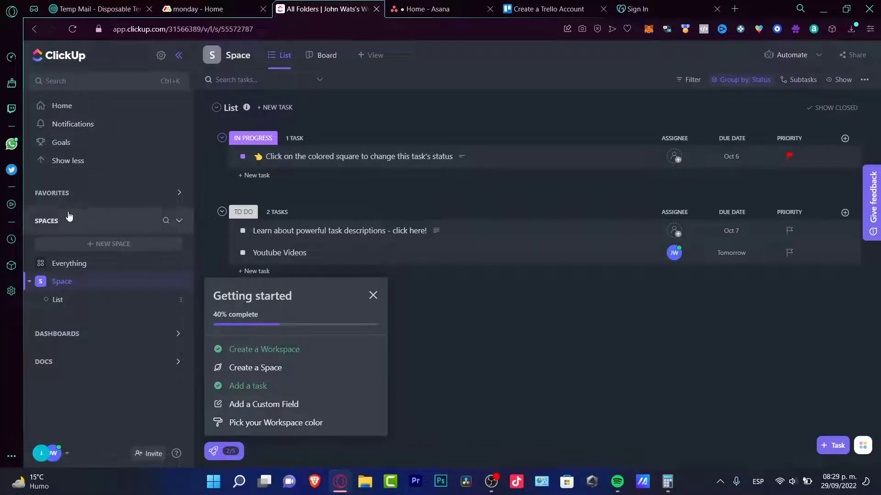
click(93, 338)
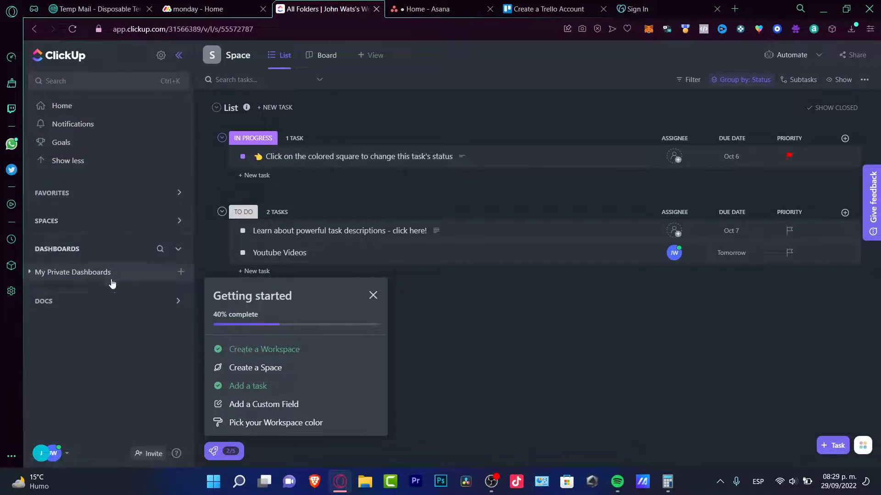
click(109, 300)
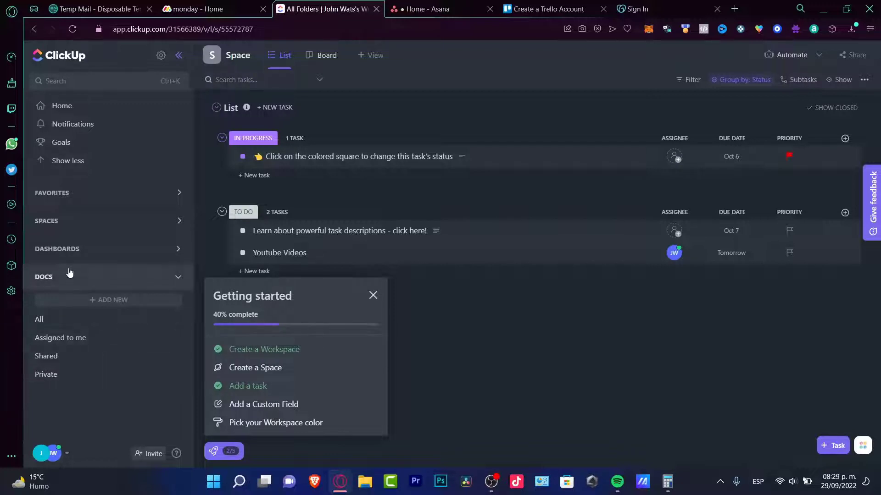
click(67, 453)
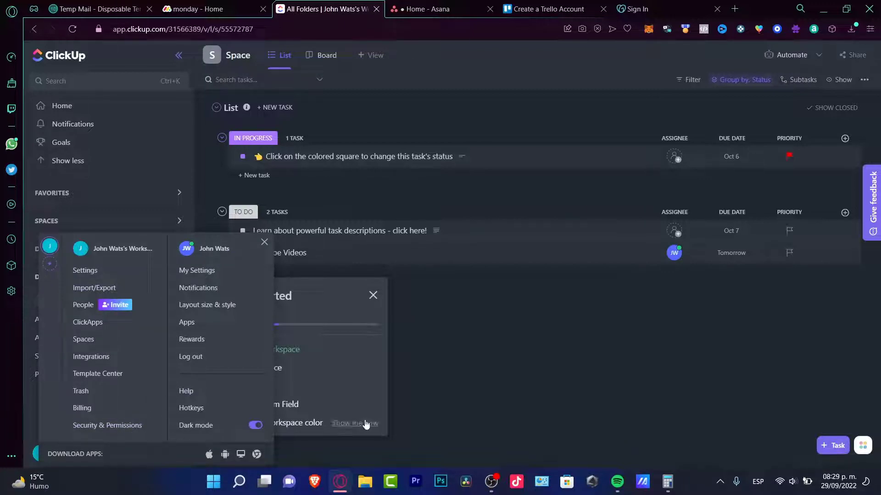
click(461, 367)
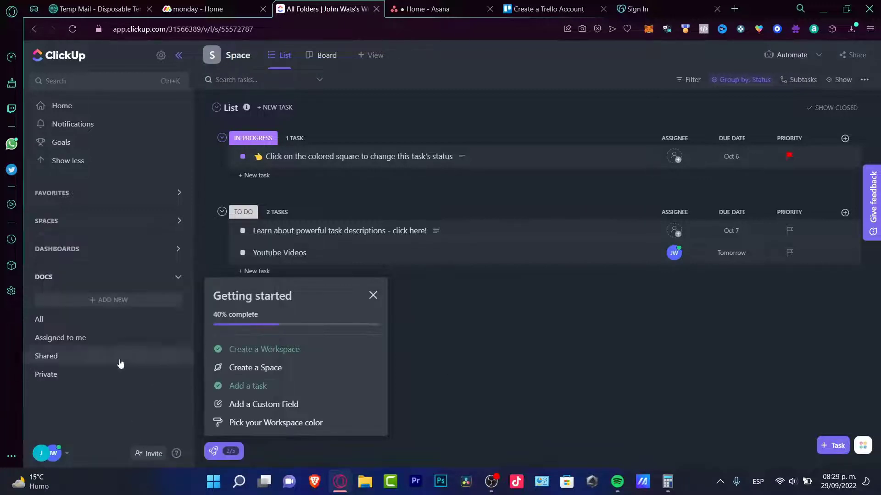
click(209, 9)
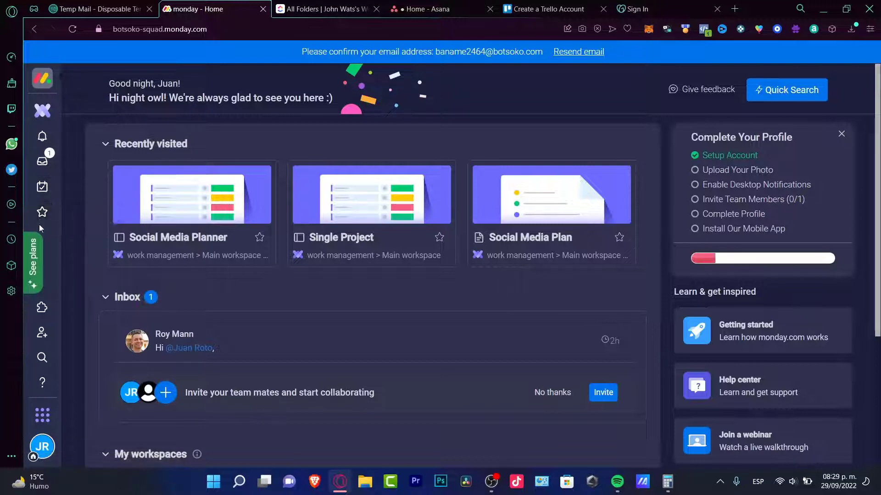
click(42, 308)
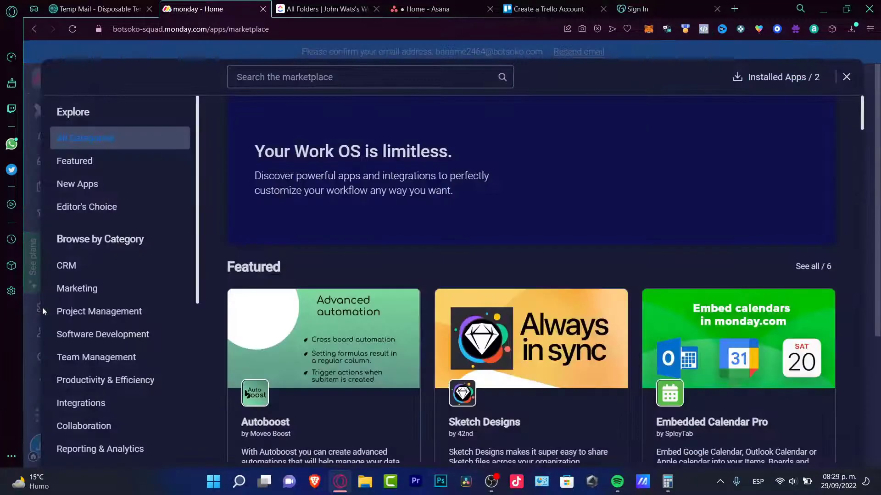
click(847, 83)
click(41, 333)
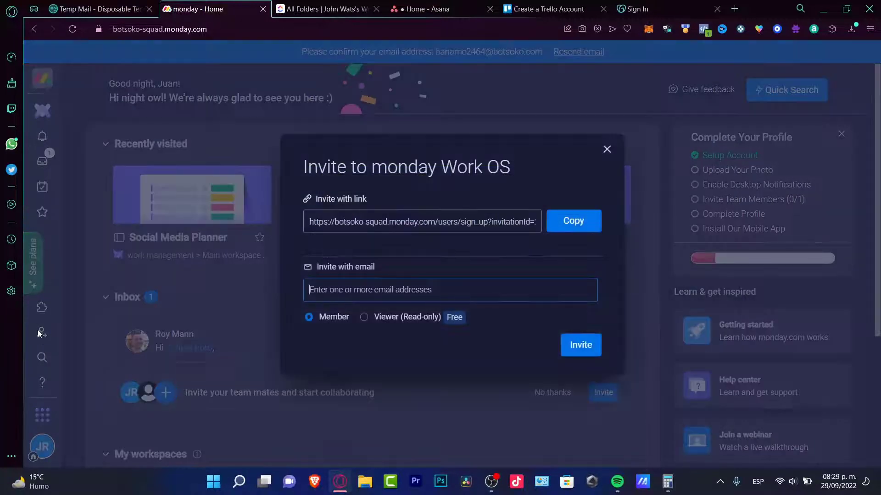
click(607, 150)
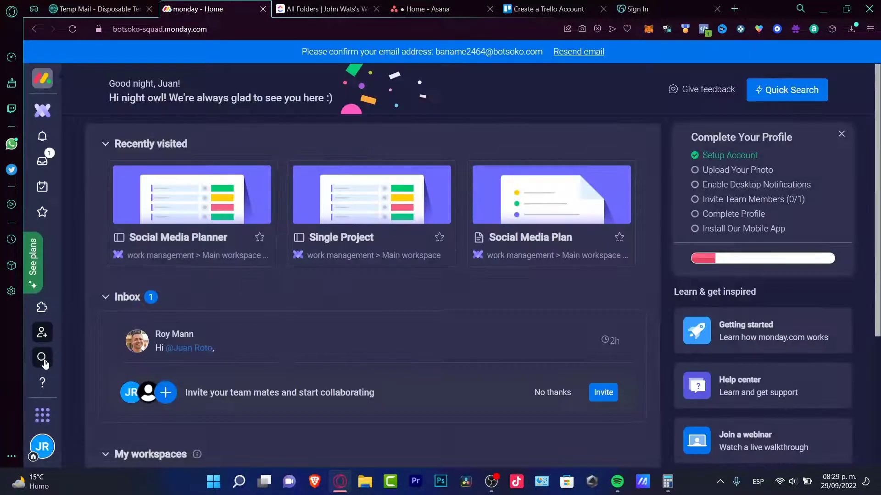
click(42, 357)
click(43, 379)
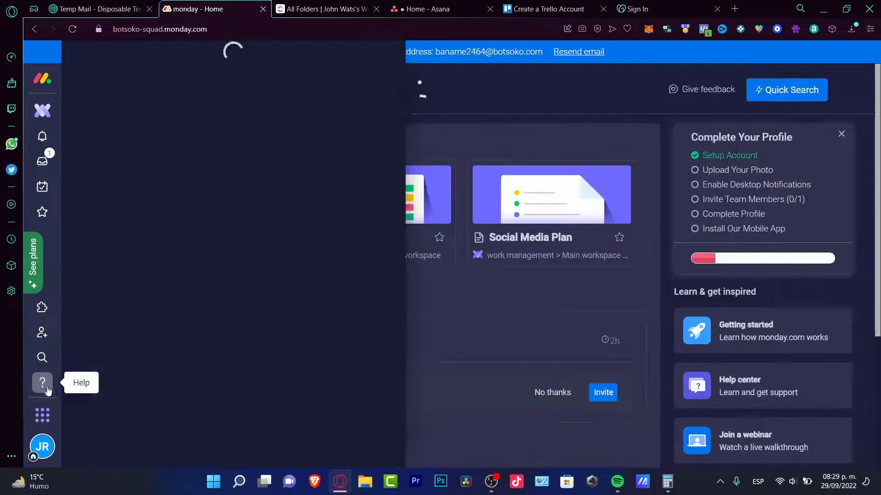
click(42, 415)
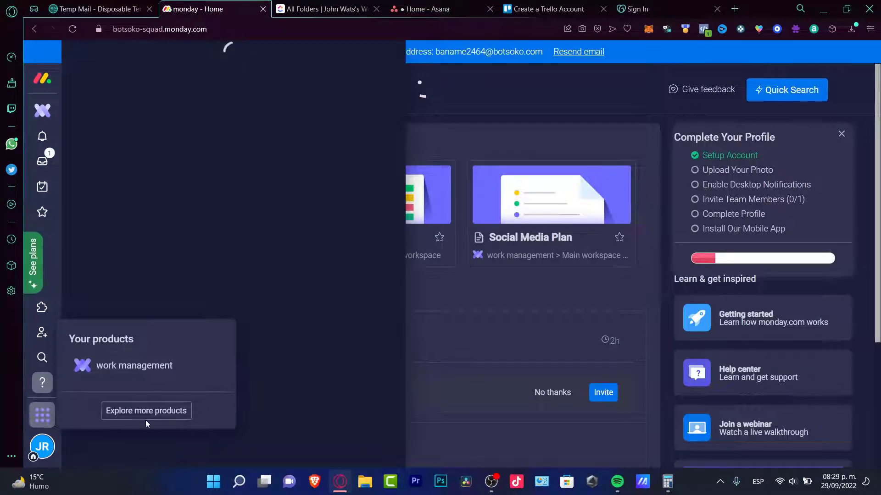
click(48, 452)
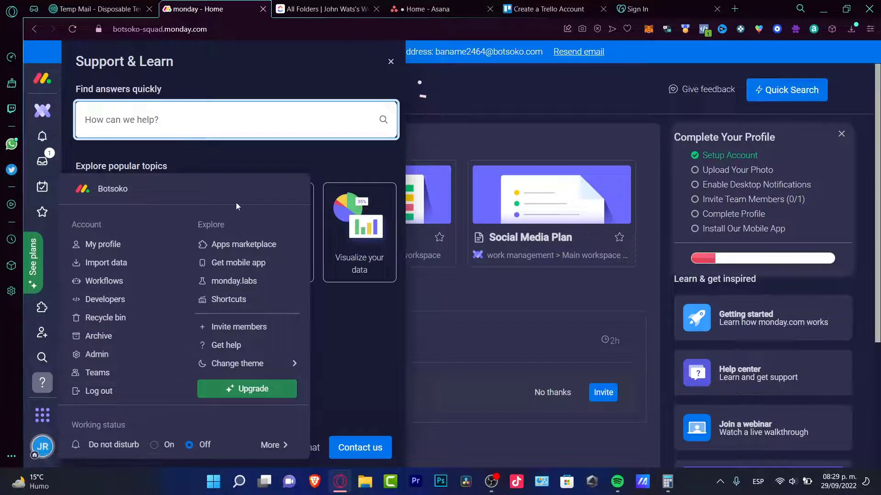
click(599, 141)
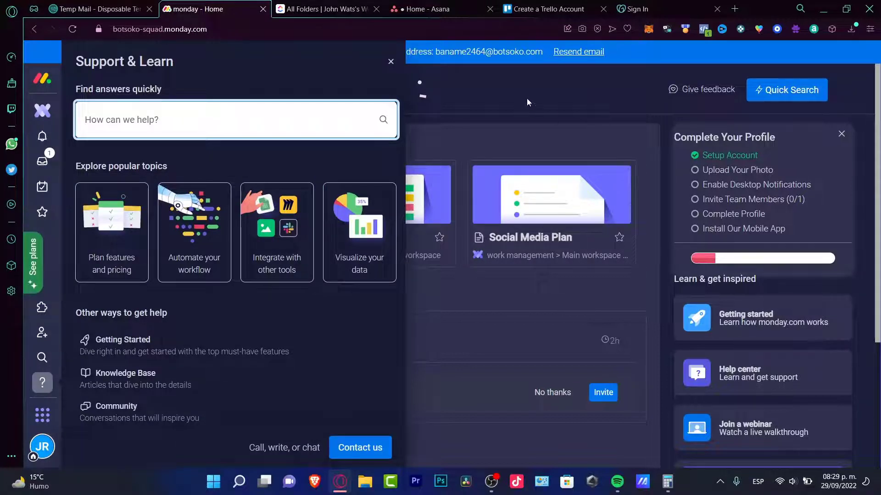
click(391, 62)
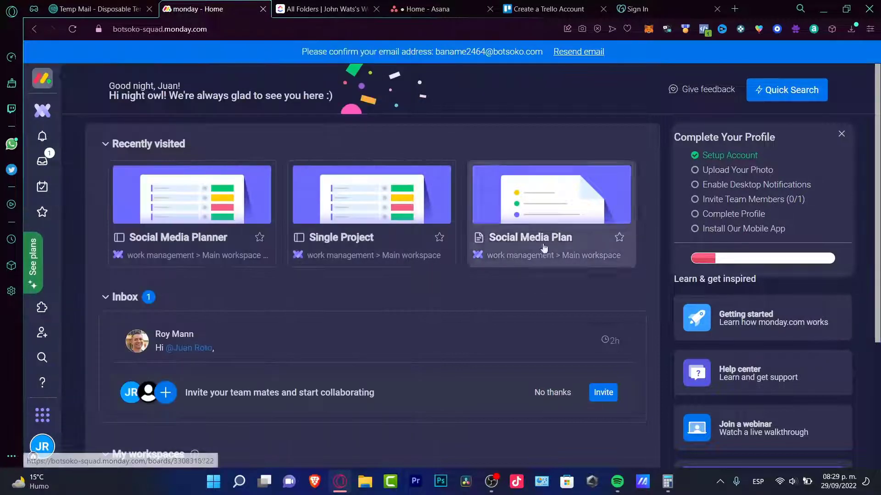
- Flip between ClickUp and Asana twice, then open the products list in monday.com's sidebar
click(327, 5)
click(436, 3)
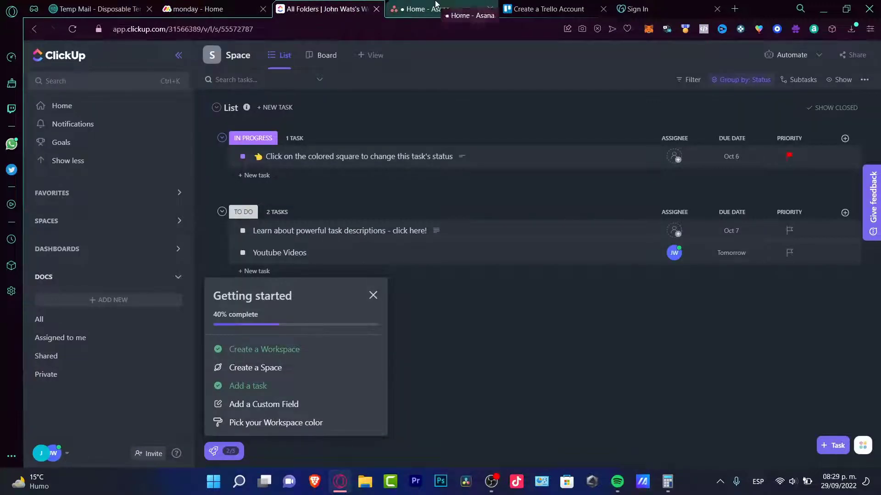
click(353, 4)
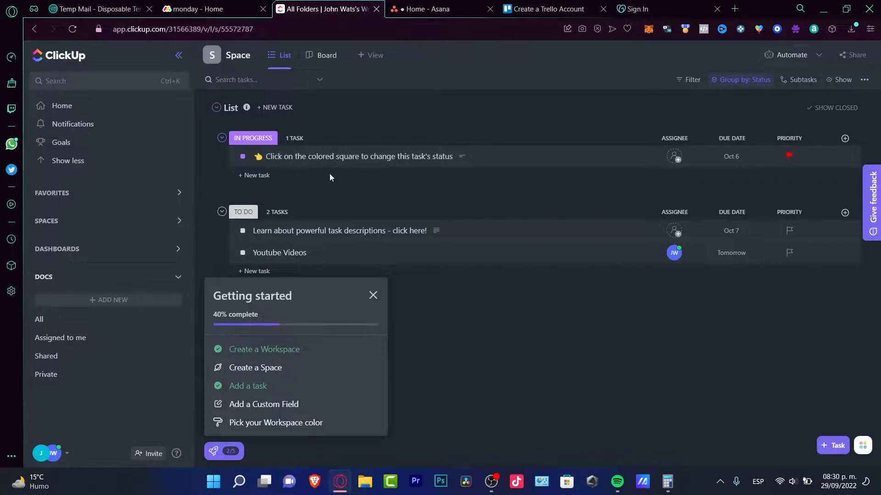
click(436, 9)
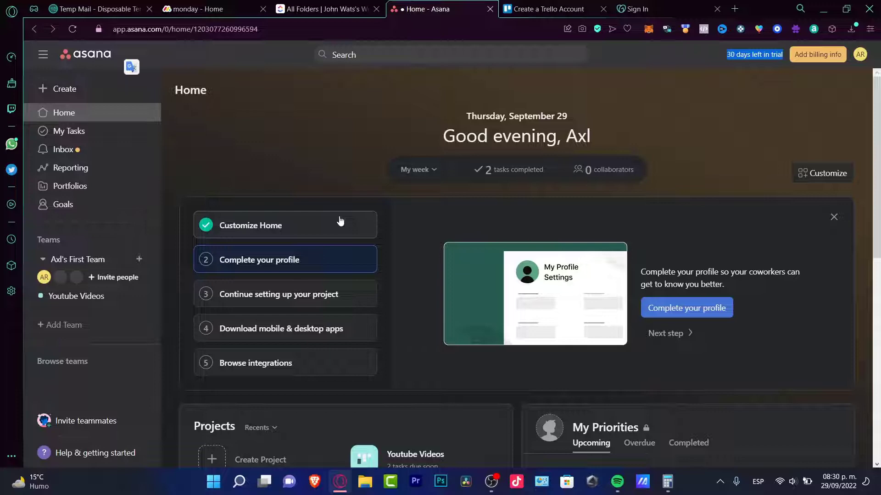
click(376, 144)
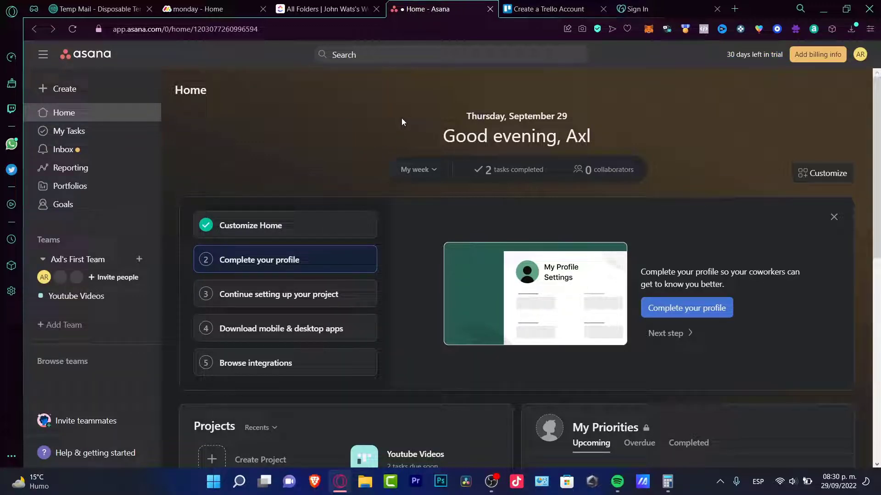
click(238, 4)
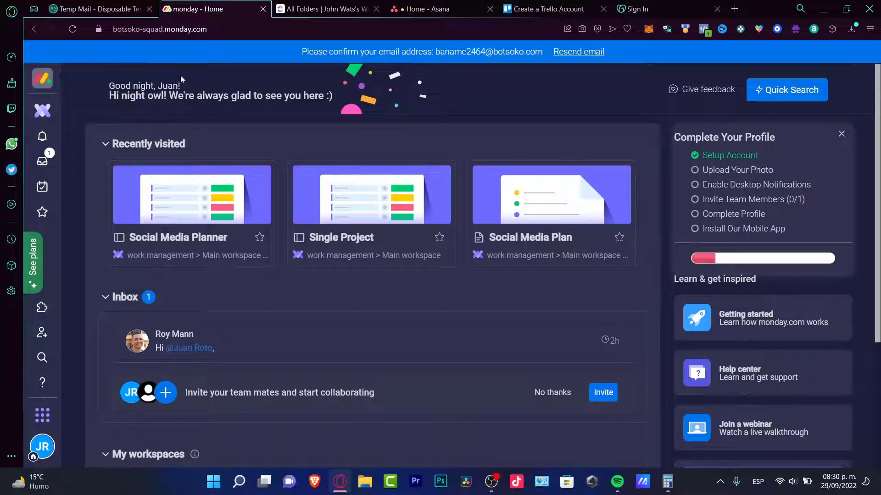
click(46, 415)
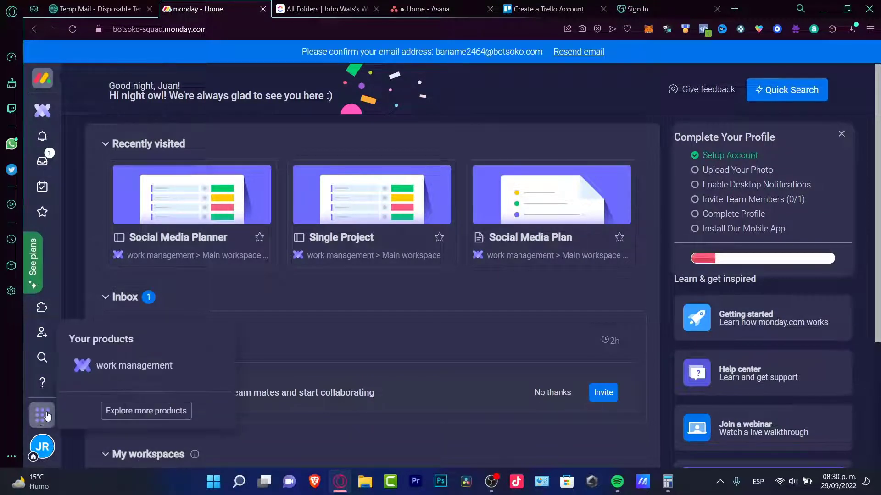
- Open the apps marketplace and view the Sketch Designs app page, then return to the marketplace home
click(42, 308)
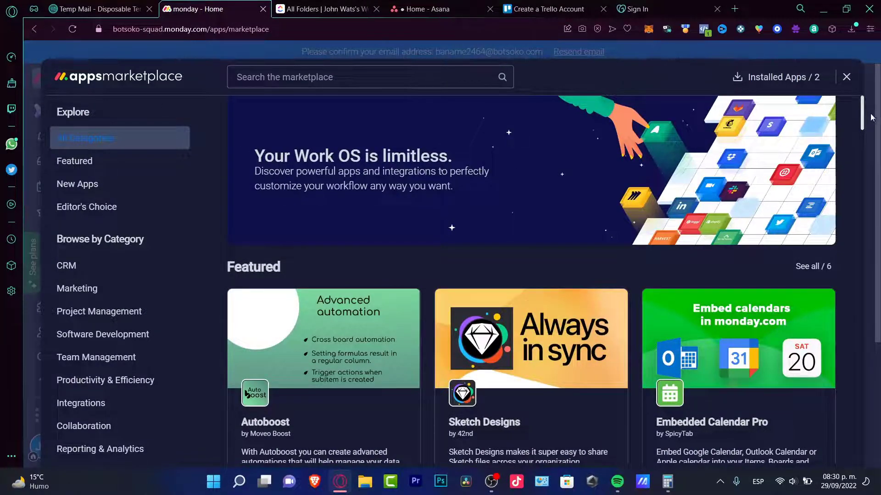
scroll(863, 115, down, 3)
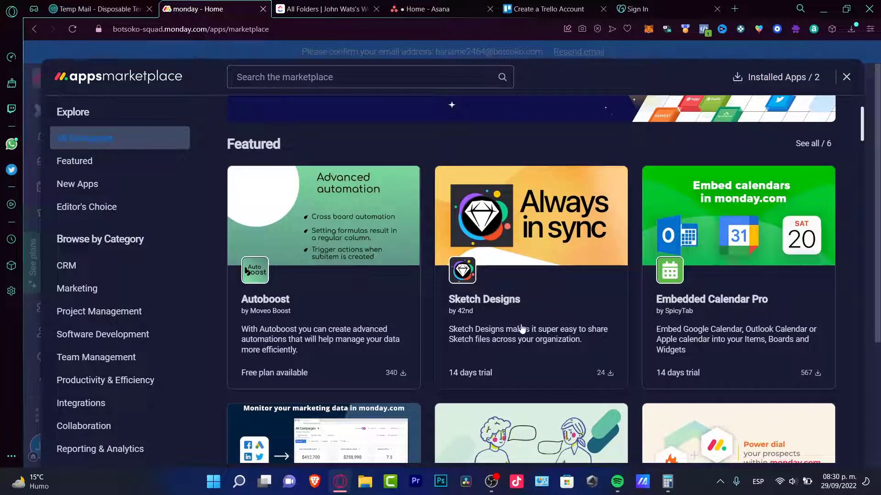
mouse_move(521, 327)
mouse_down()
mouse_move(576, 331)
mouse_move(559, 342)
mouse_move(494, 341)
mouse_move(584, 347)
mouse_up()
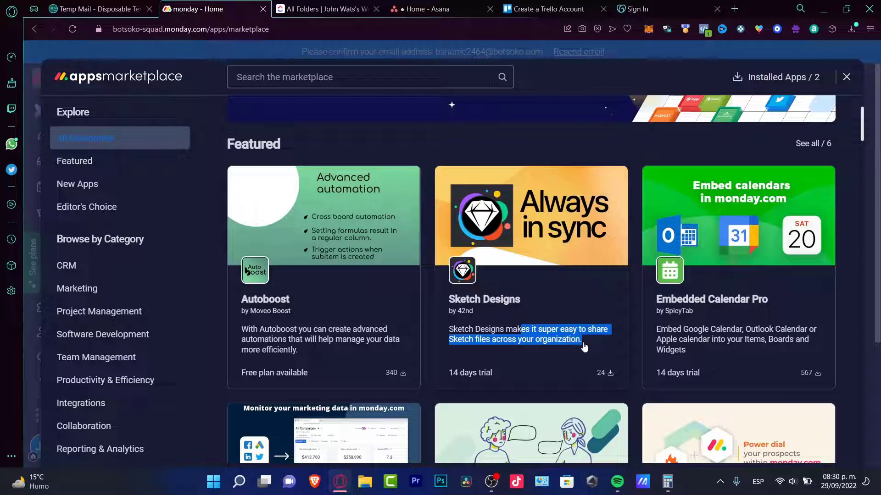
click(585, 349)
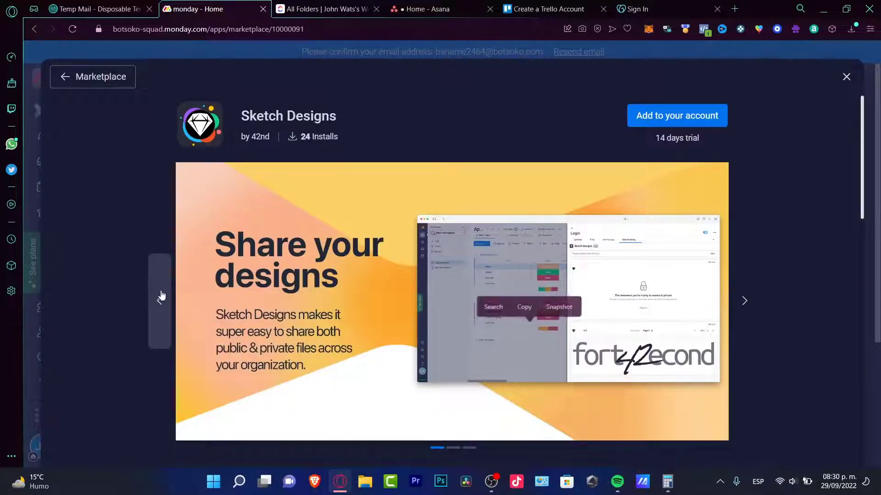
click(160, 299)
click(108, 81)
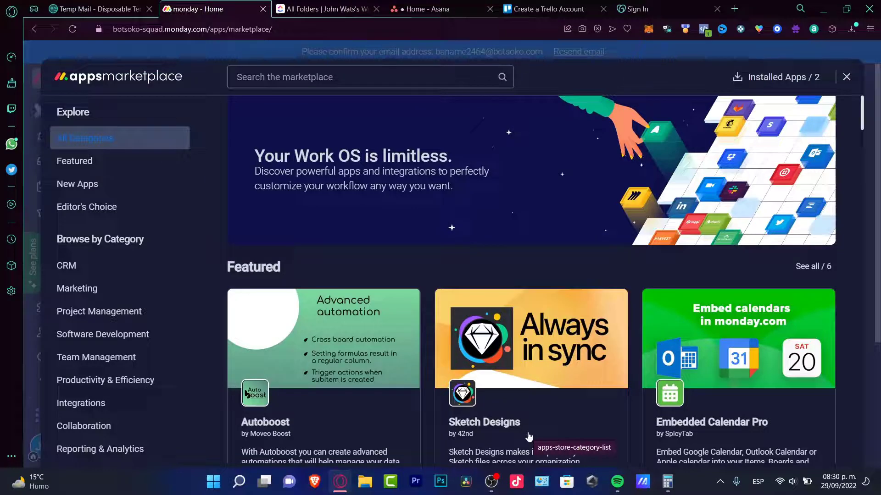
- Compare the Embedded Calendar Pro, Sketch Designs and Autoboost card details, scrolling down toward Supermetrics
drag(862, 125, 872, 139)
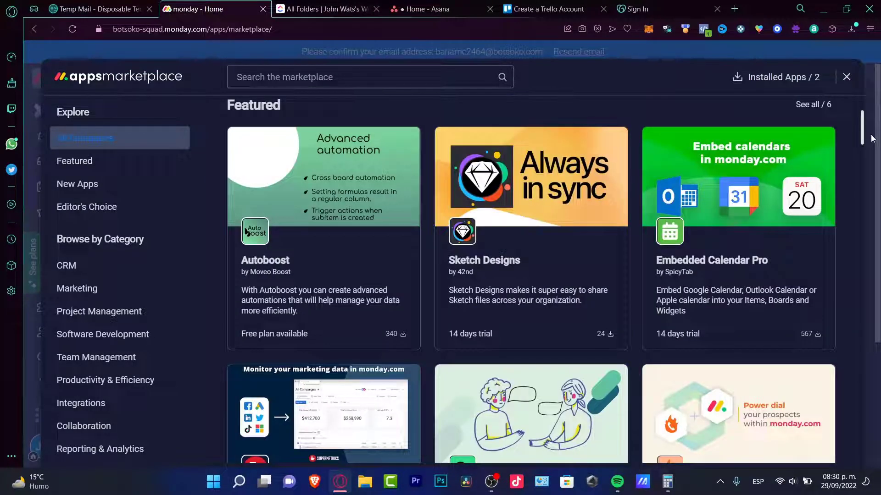
triple_click(712, 339)
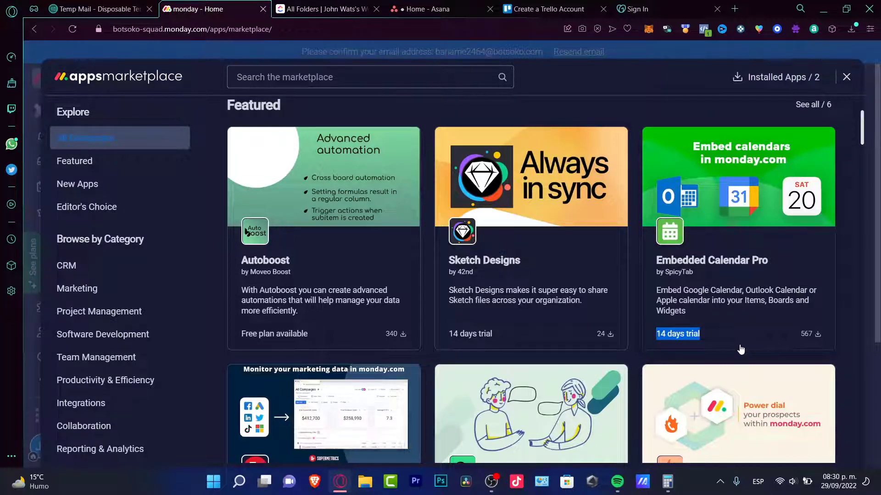
mouse_move(739, 350)
mouse_down()
mouse_move(842, 295)
mouse_move(651, 257)
mouse_move(431, 271)
mouse_move(517, 330)
mouse_move(504, 338)
mouse_up()
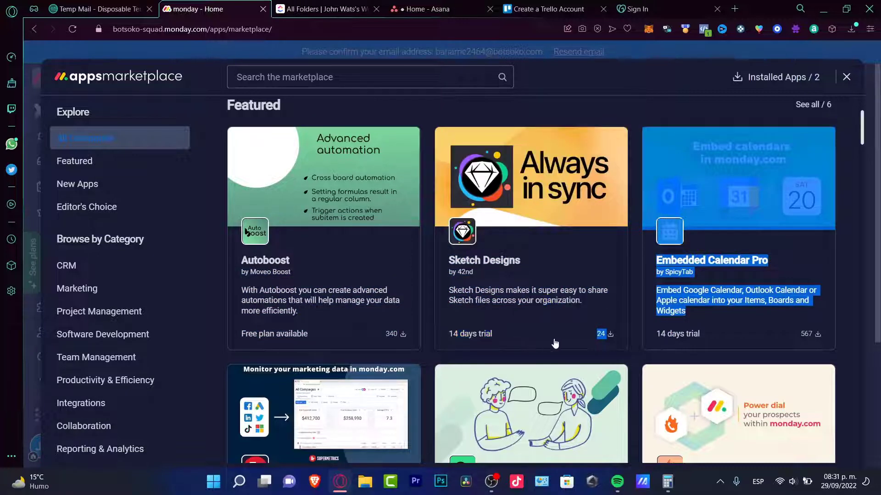
click(591, 327)
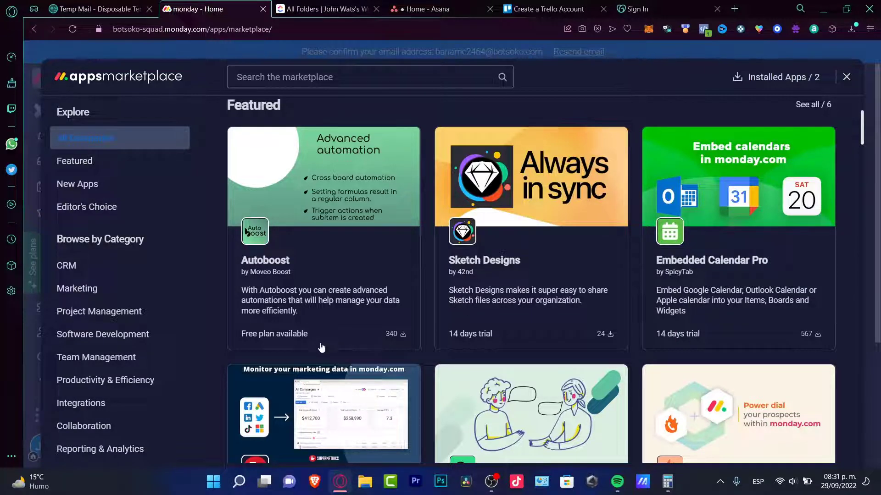
drag(319, 342, 243, 345)
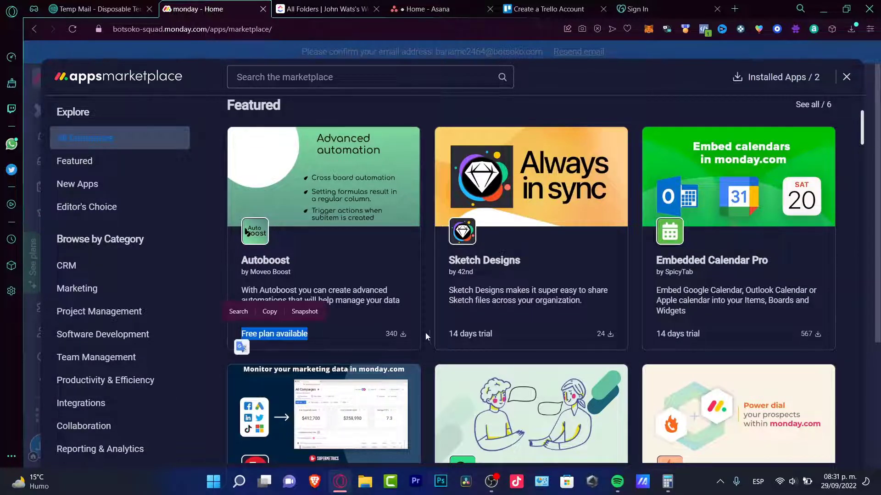
scroll(430, 337, down, 3)
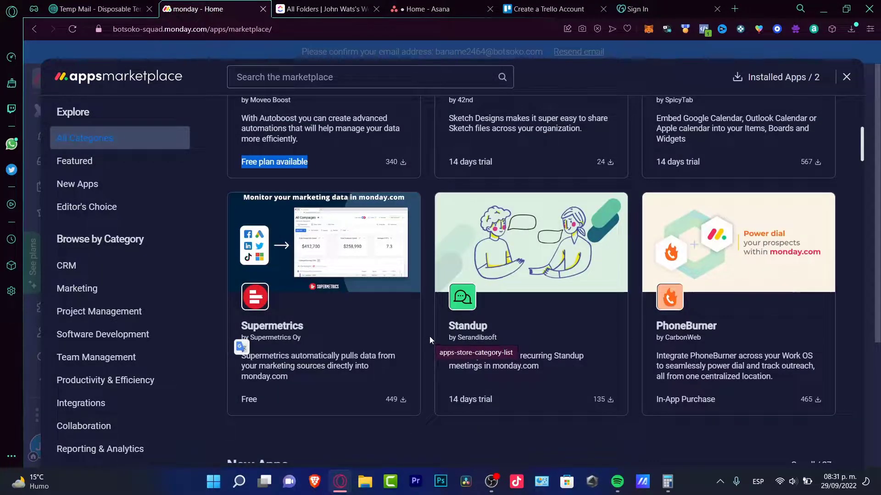
- Install the Supermetrics app to the account
click(415, 336)
click(674, 122)
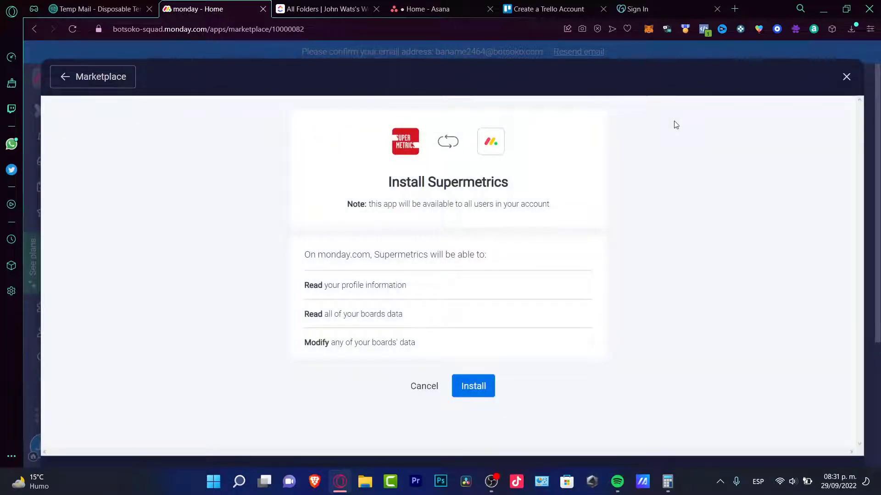
click(467, 386)
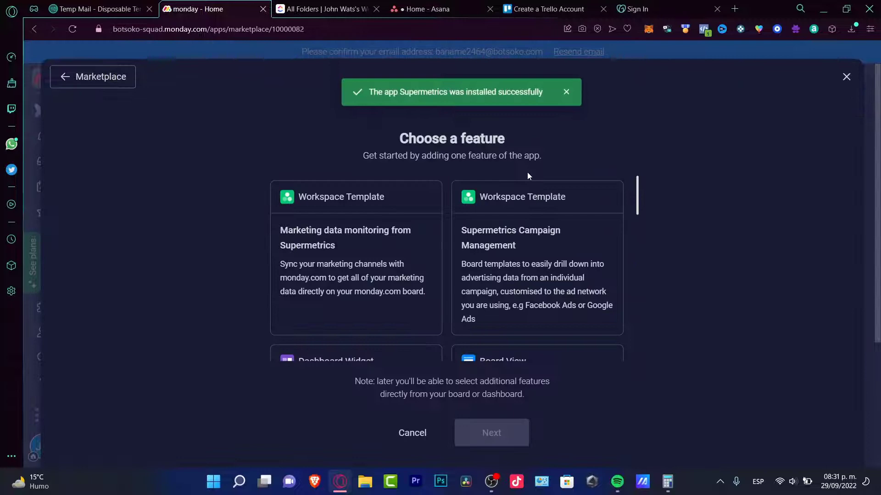
- Search the marketplace for 'project managment' and scroll through the 18 resulting apps
click(95, 77)
click(284, 81)
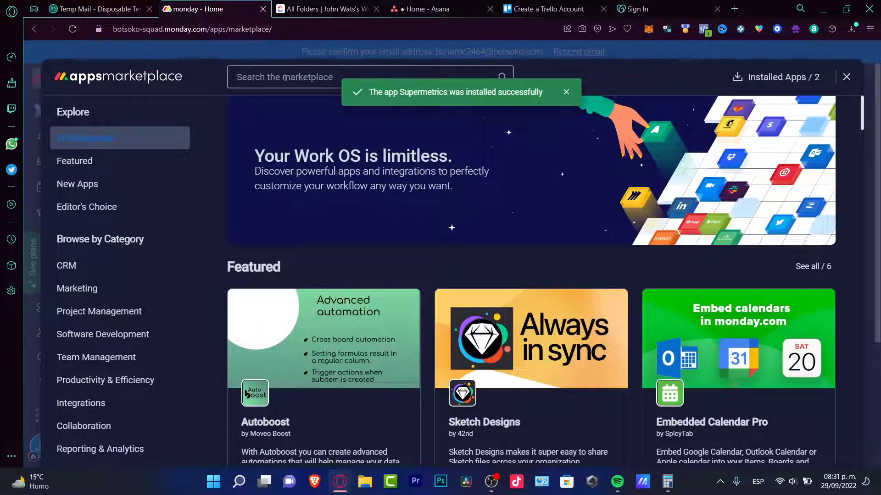
text(prjo)
key(BackSpace)
key(BackSpace)
text(oject)
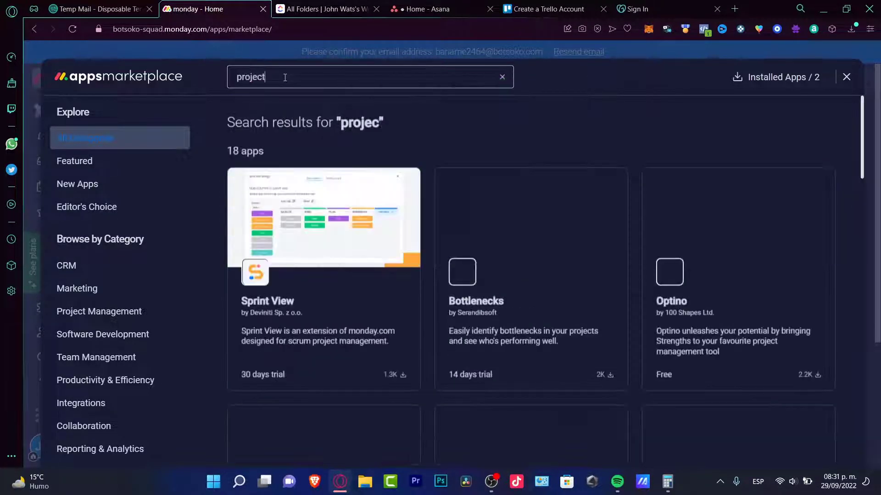
text( managment)
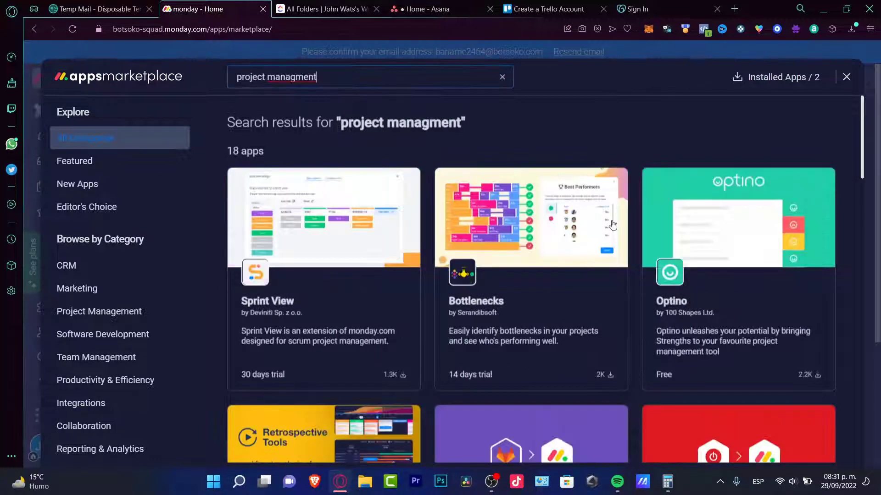
scroll(612, 224, down, 4)
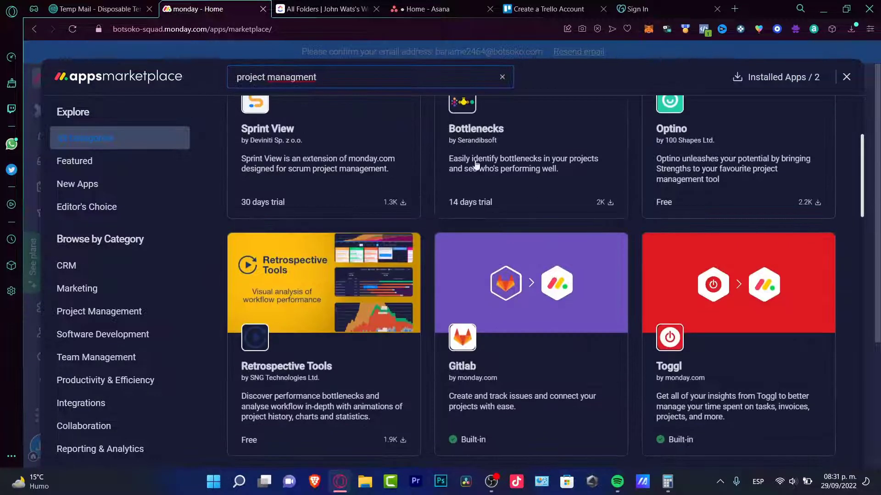
scroll(624, 223, up, 4)
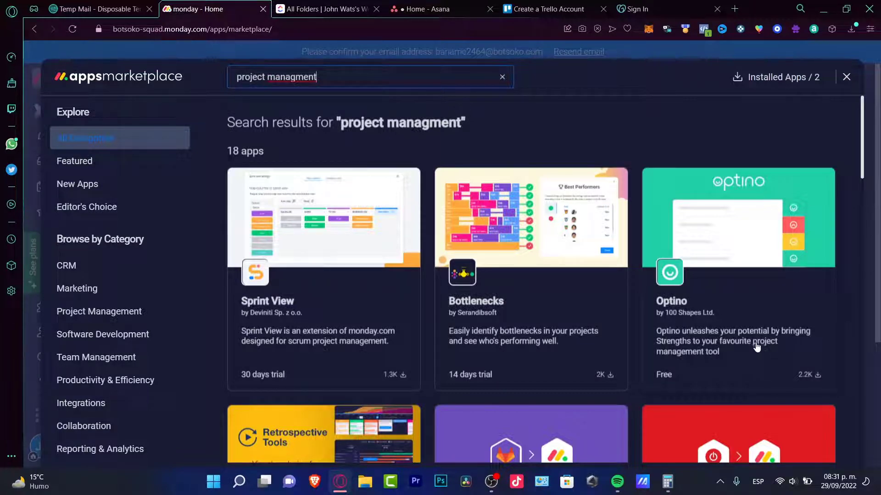
scroll(757, 349, down, 4)
scroll(752, 238, up, 4)
scroll(630, 196, down, 5)
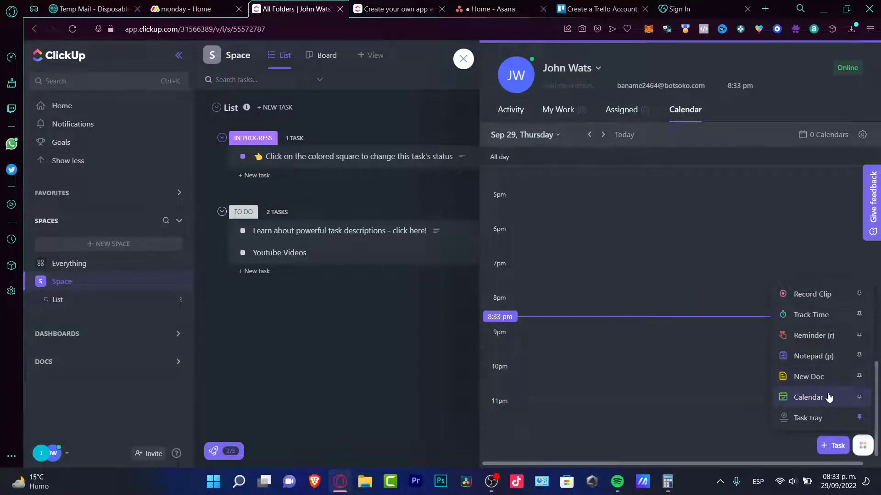
- Run and stop a ClickUp timer on the Youtube Videos task, then try marking the time billable
click(828, 397)
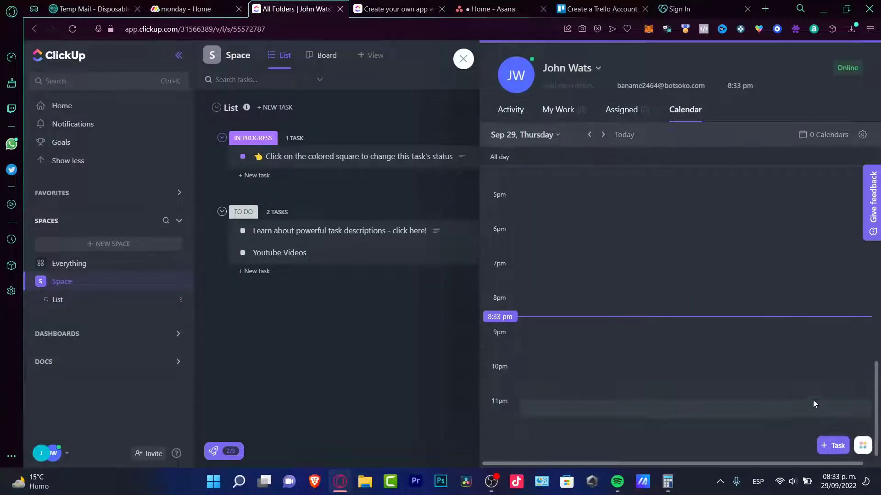
click(863, 446)
click(819, 314)
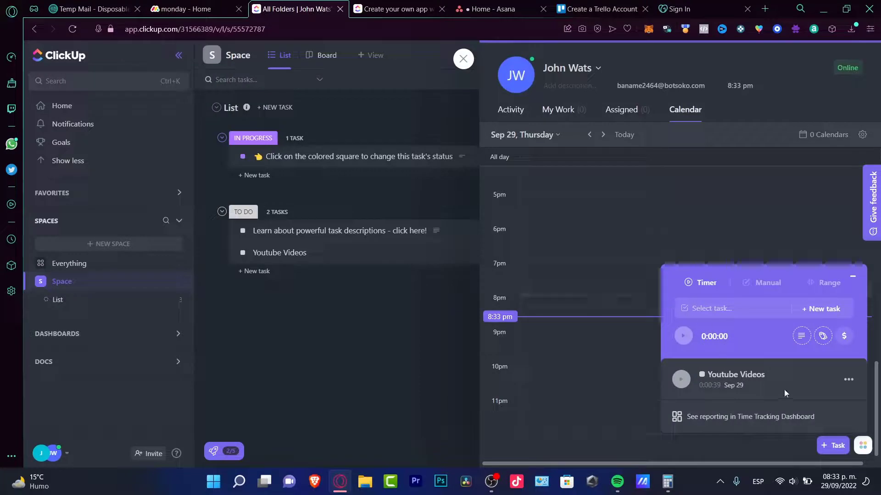
click(766, 309)
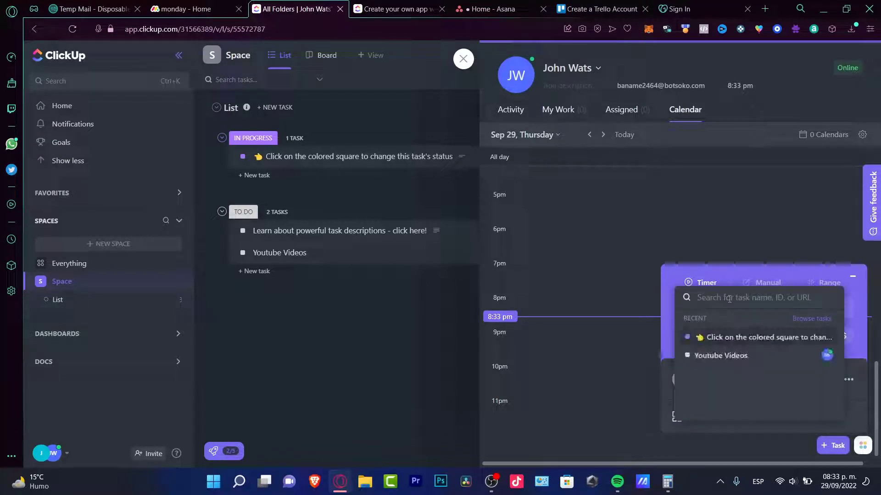
click(748, 355)
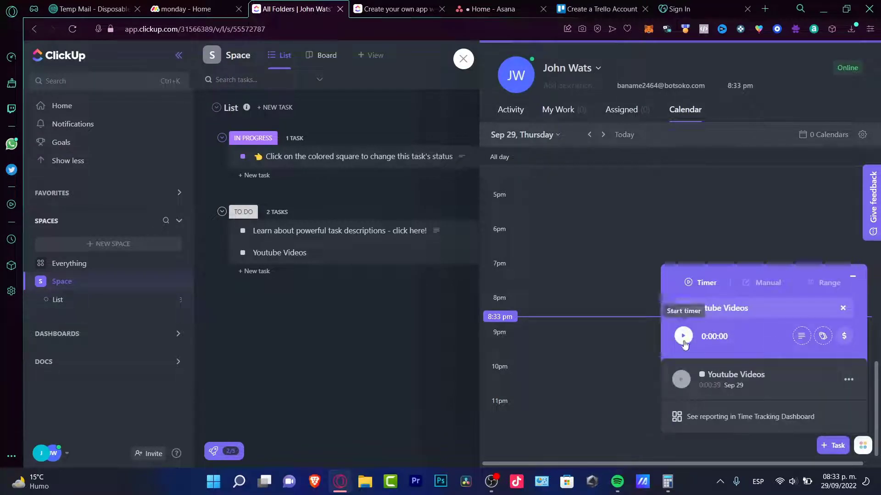
click(714, 340)
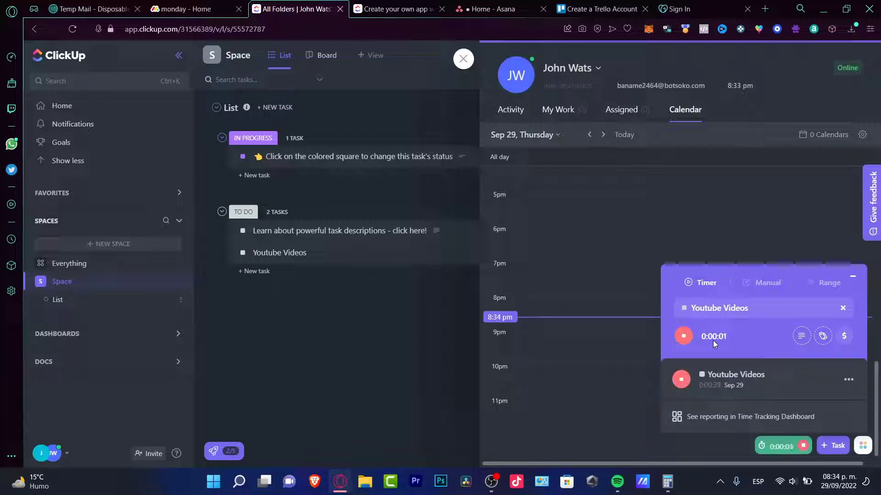
click(681, 379)
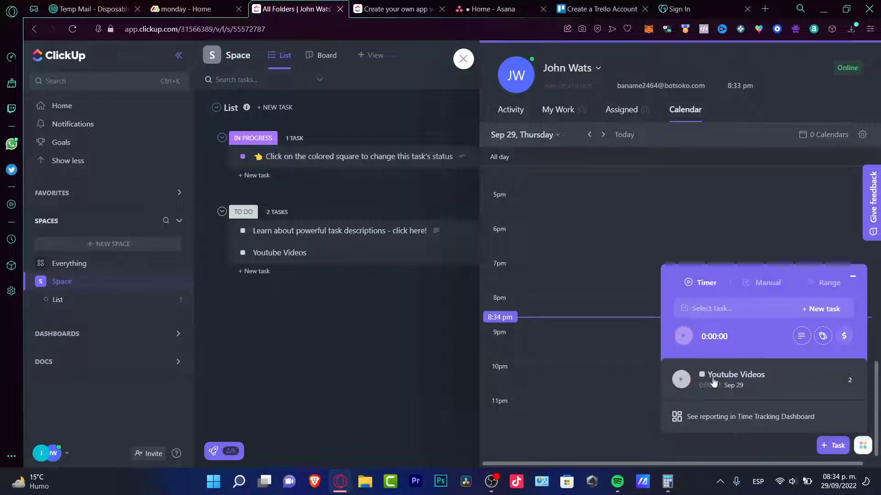
click(845, 337)
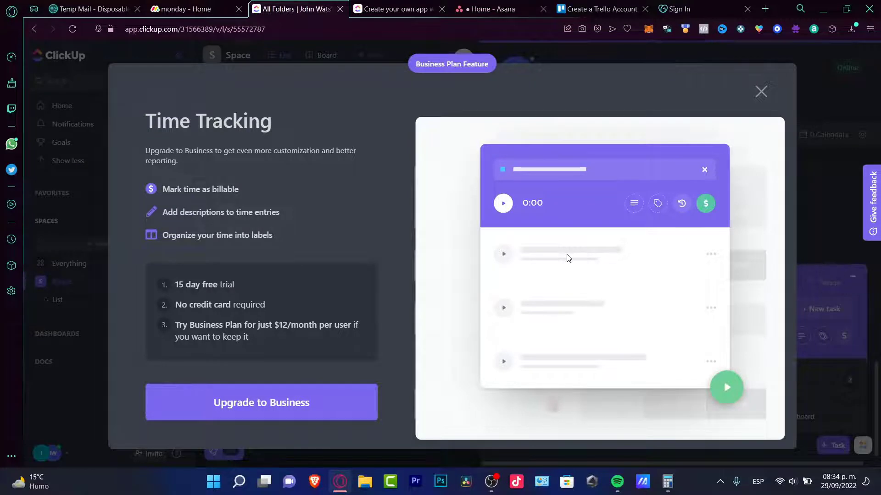
click(202, 9)
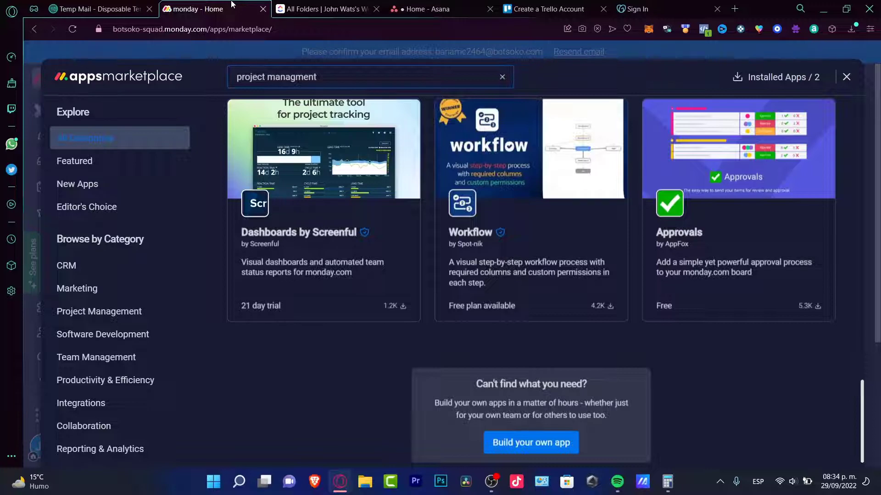
- Close the marketplace and view the board as Main Table, Calendar, Files, Timeline and Kanban
click(847, 77)
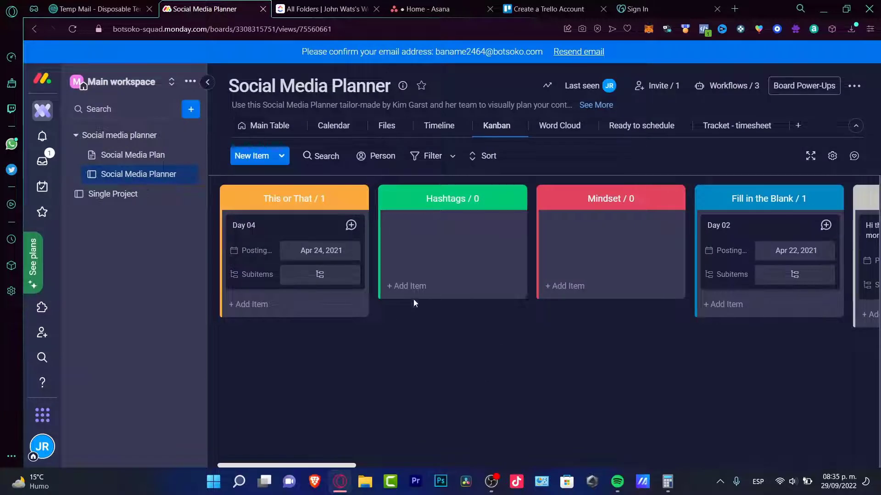
click(268, 126)
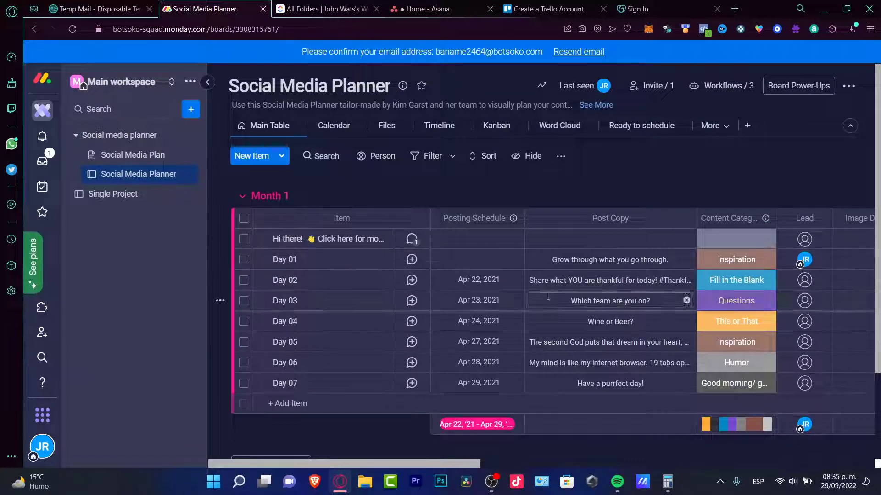
click(337, 131)
click(388, 131)
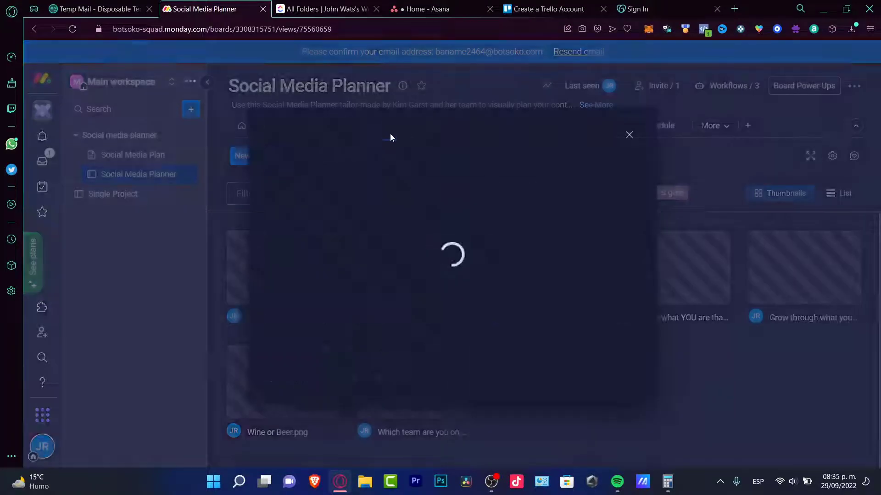
click(629, 134)
click(429, 127)
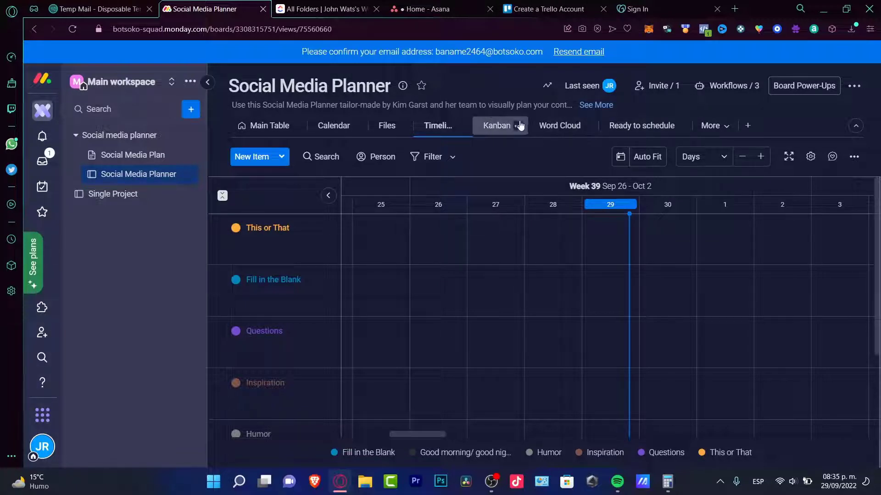
click(500, 125)
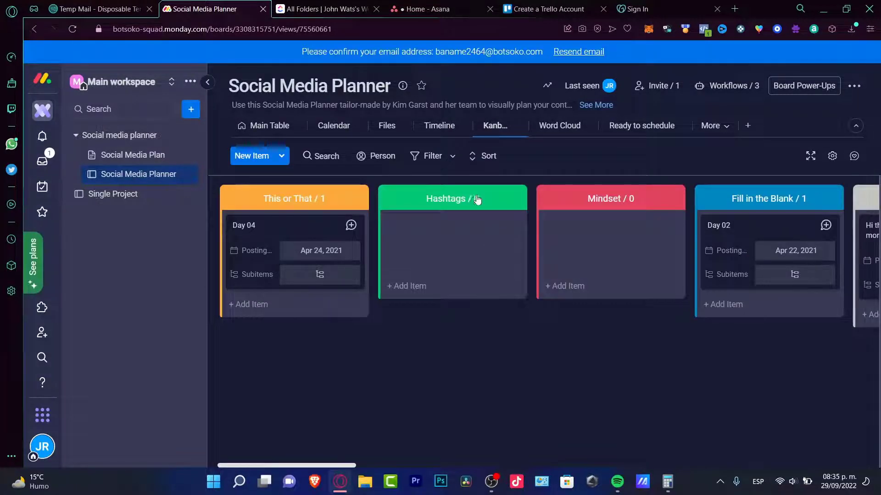
click(293, 125)
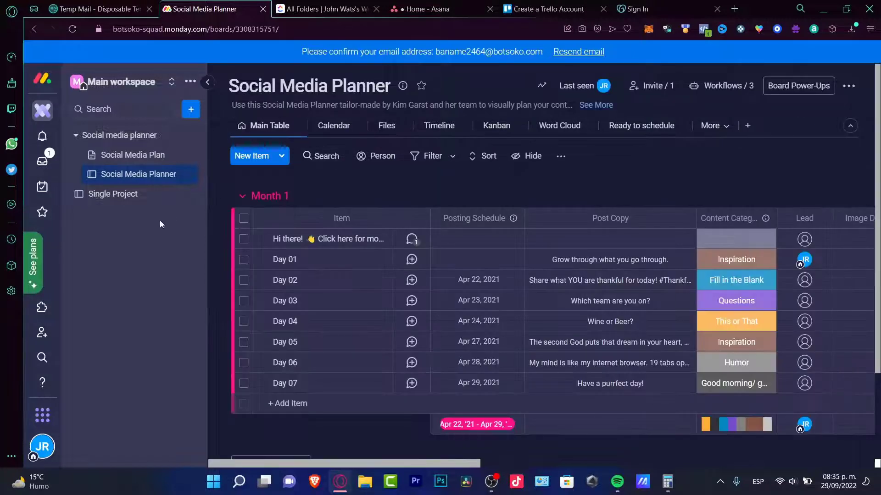
- Bring up the Template center through the + menu's Choose from templates option
mouse_move(362, 242)
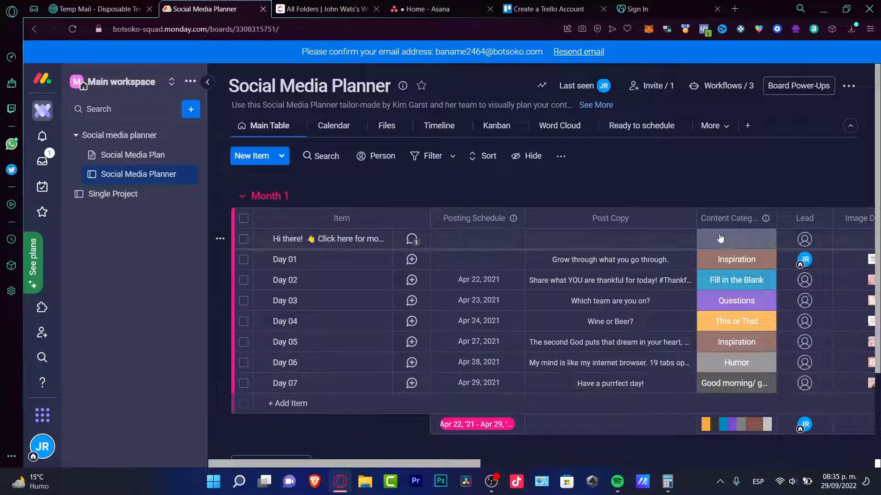
drag(459, 464, 866, 467)
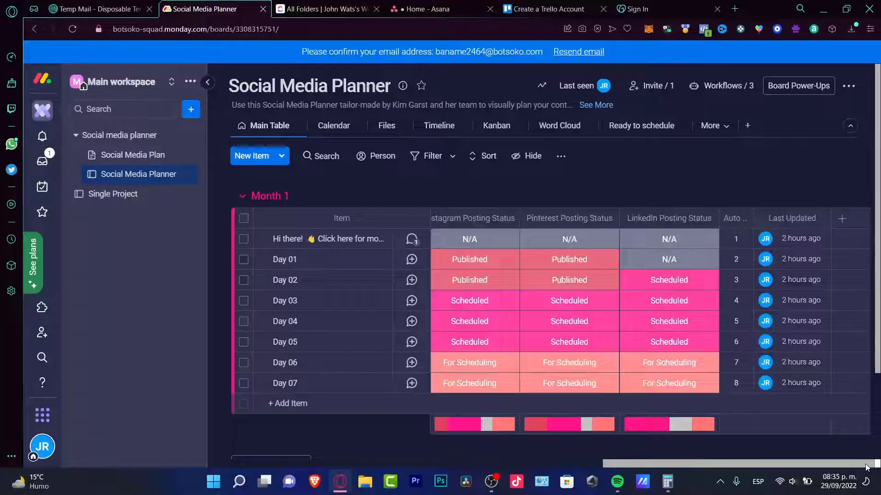
click(189, 109)
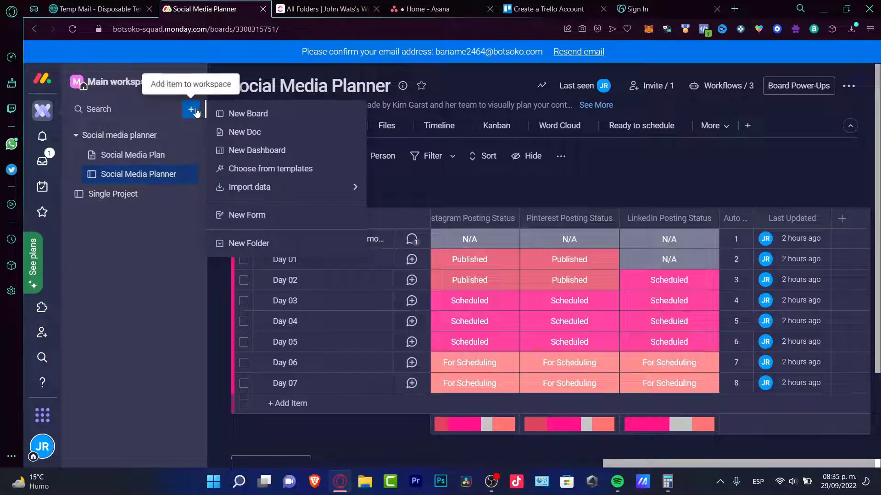
click(269, 167)
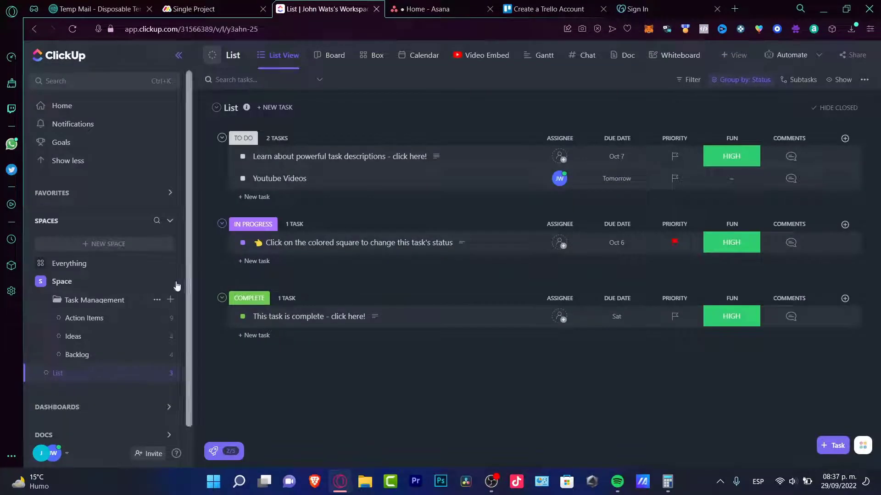
- Open the Action Items list inside the Space's Task Management folder in ClickUp
click(92, 285)
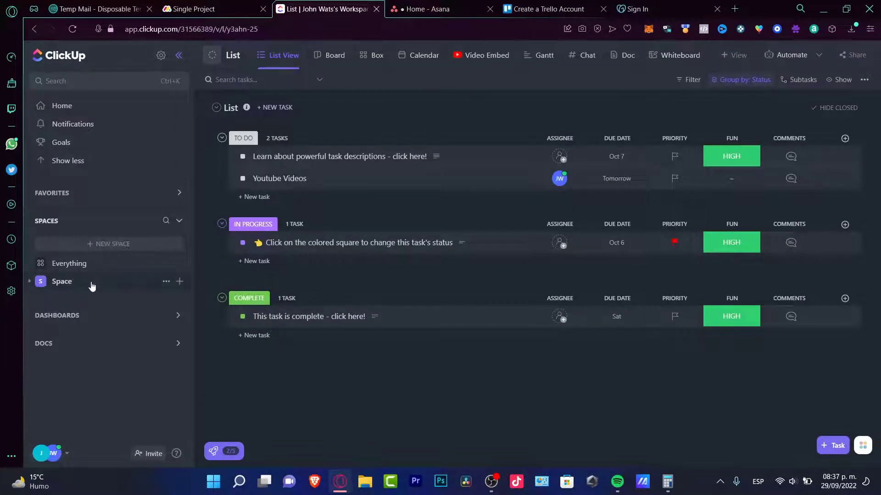
click(92, 285)
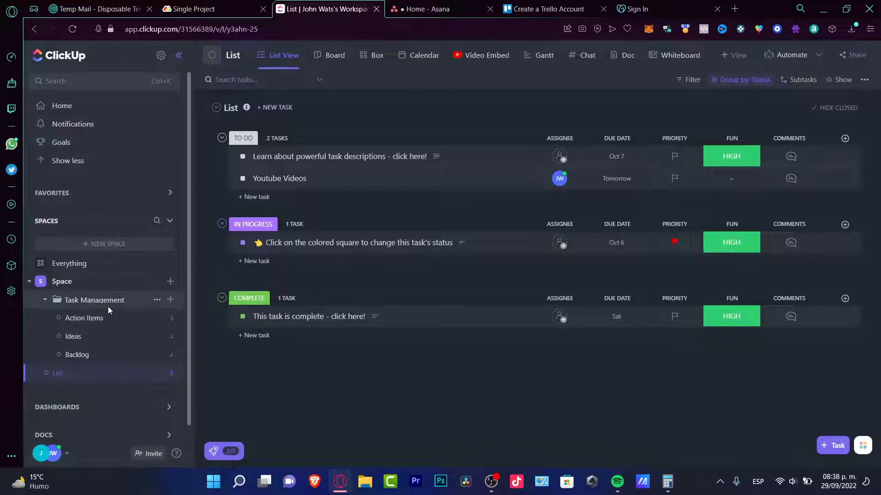
click(108, 305)
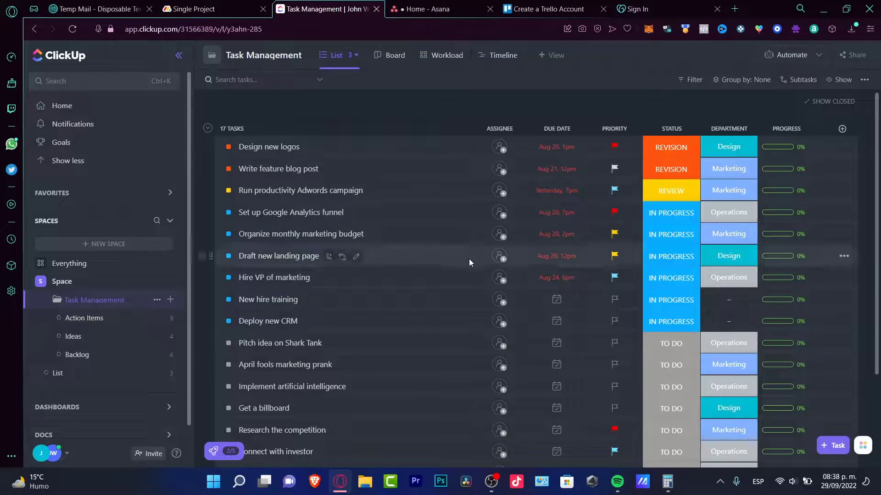
click(101, 324)
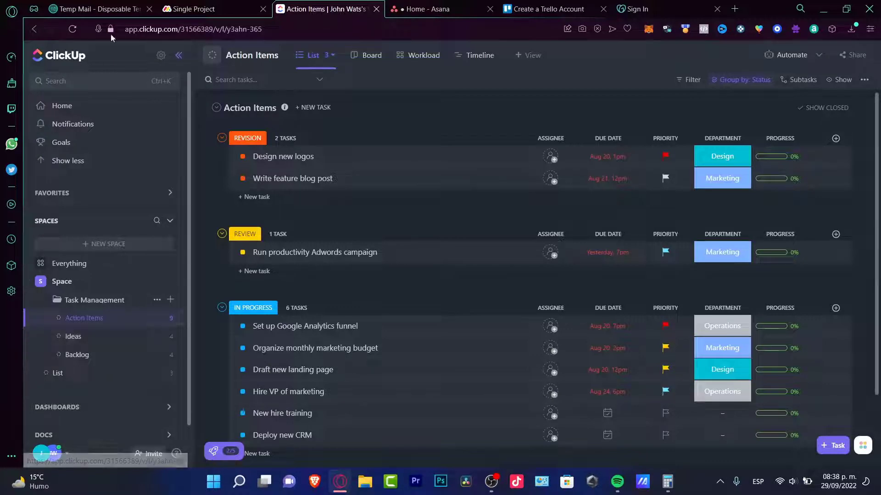
- Glance at the monday.com Single Project board, then return to the ClickUp Action Items list
click(214, 6)
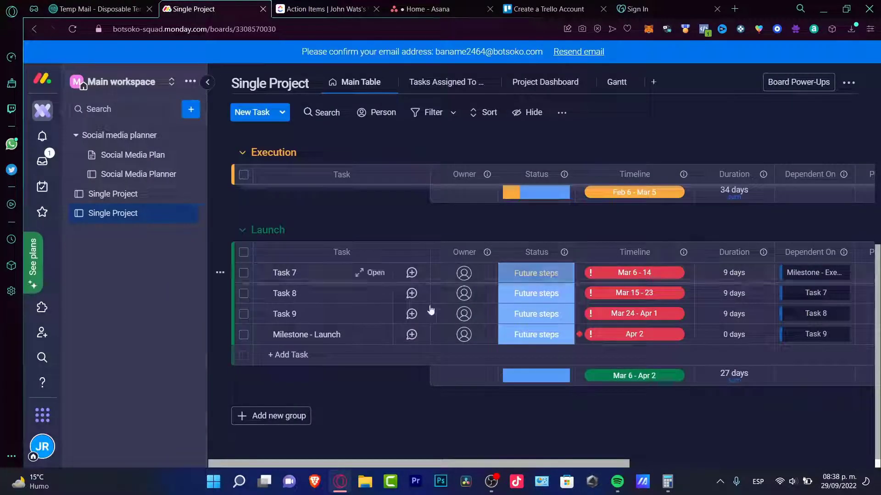
drag(451, 464, 657, 453)
scroll(784, 406, right, 2)
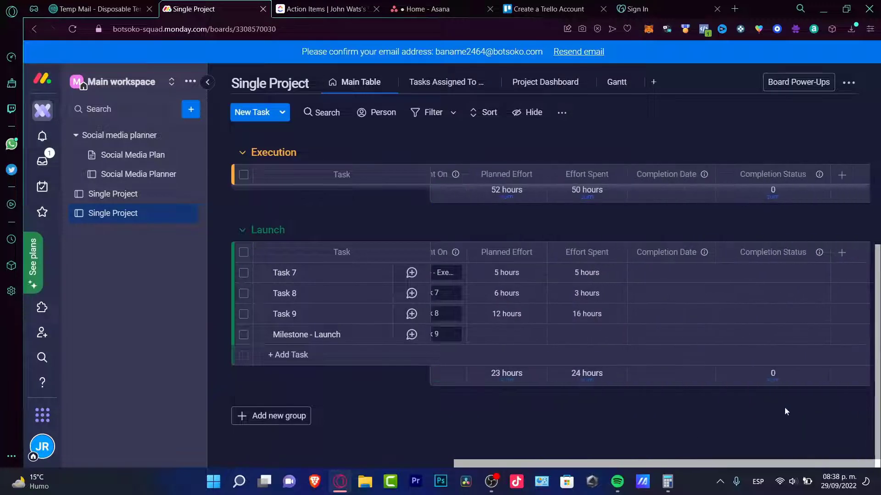
scroll(417, 417, left, 8)
click(319, 5)
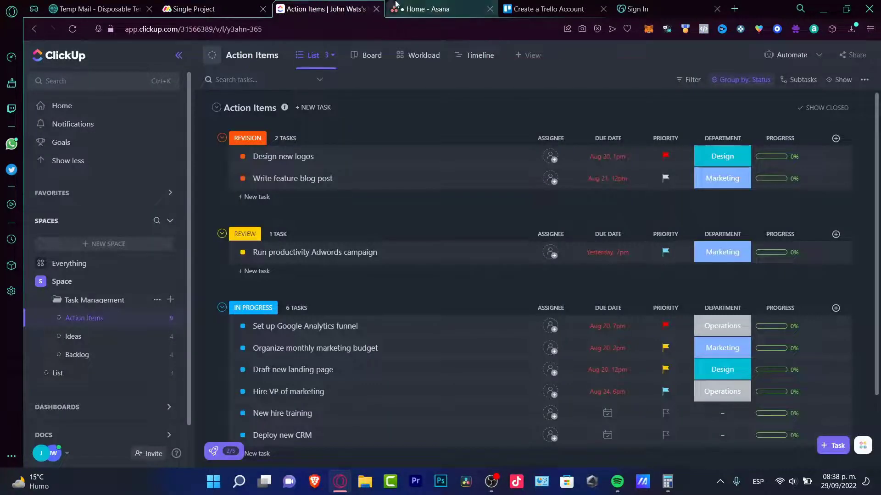
- In Asana, create a new project using the Design Project Plan template from the gallery
click(437, 5)
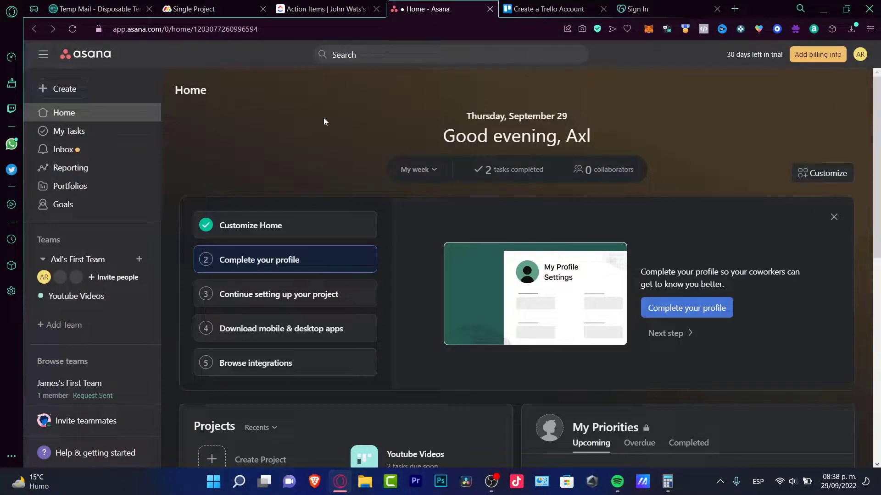
click(64, 88)
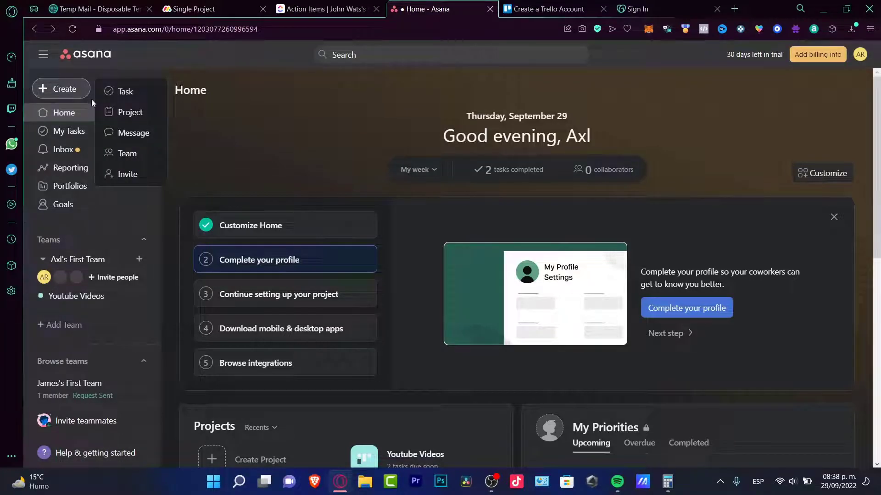
click(122, 114)
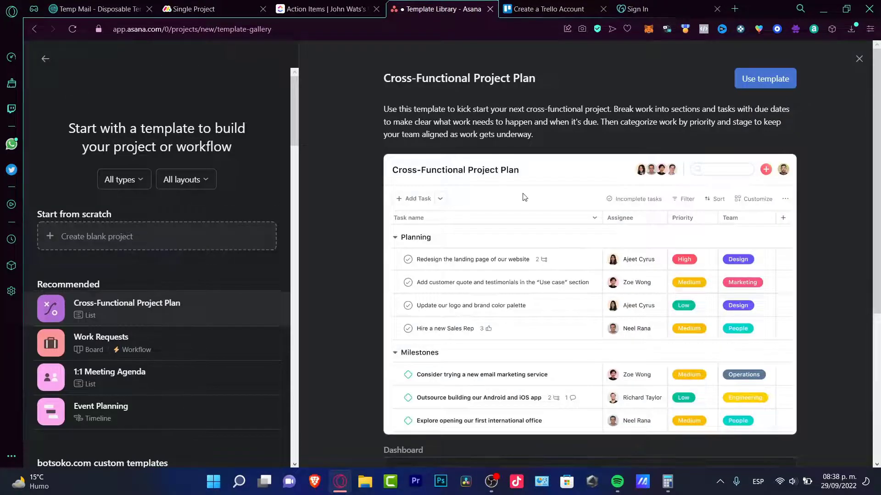
scroll(524, 197, down, 5)
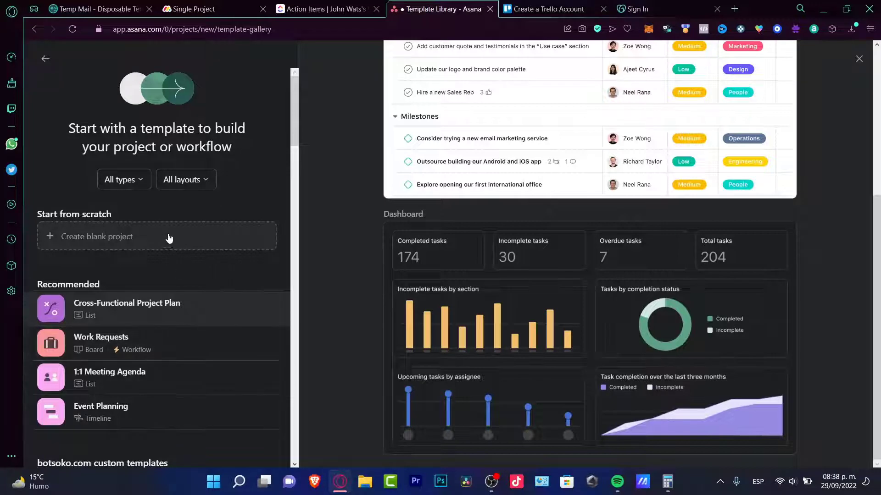
click(124, 180)
click(250, 160)
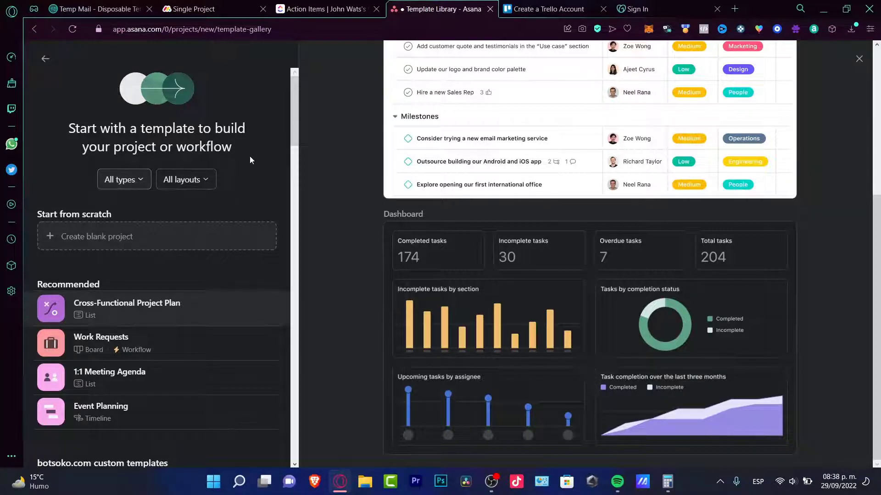
scroll(108, 285, down, 7)
click(109, 197)
scroll(808, 265, up, 5)
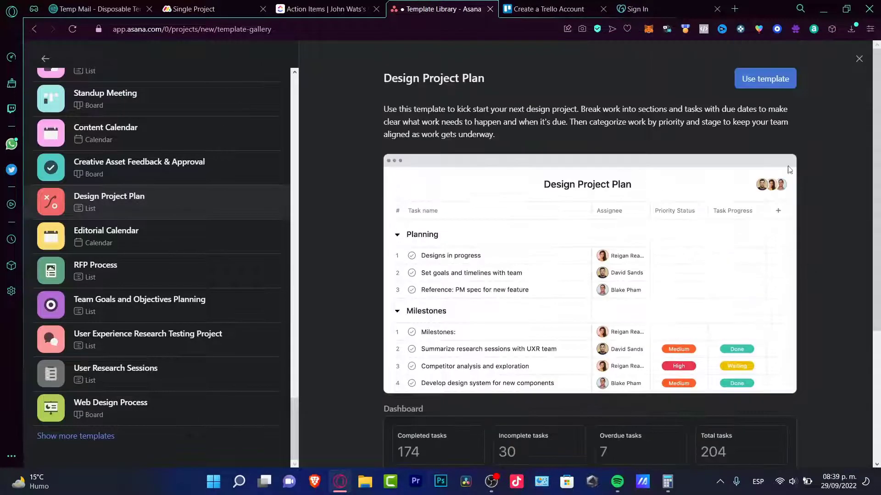
click(768, 87)
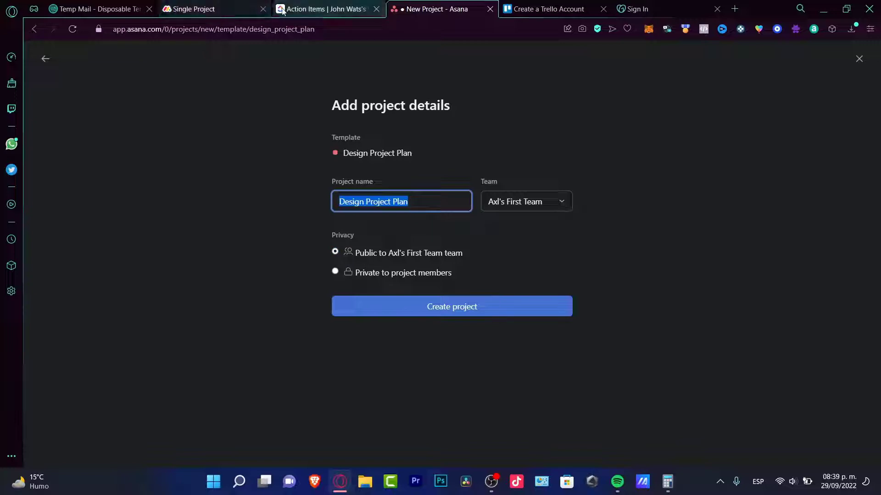
- Create the Design Project Plan project and view its Board, Timeline, Calendar and Workflow pages
click(447, 314)
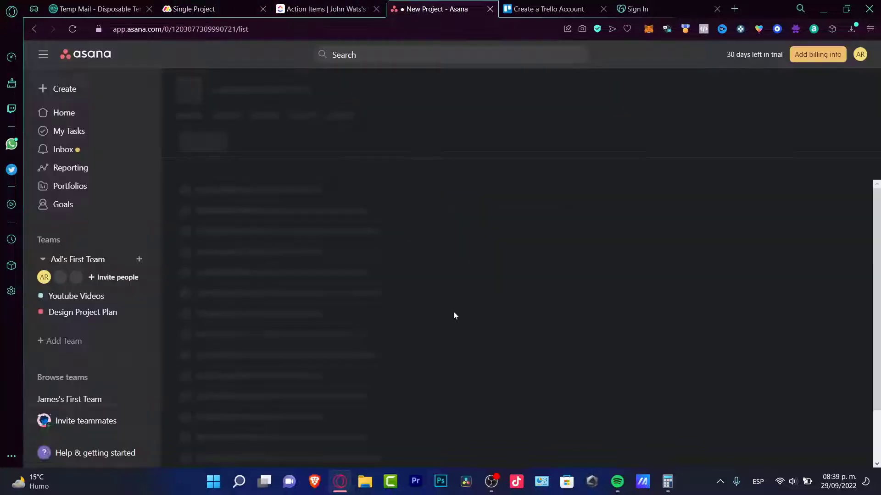
drag(264, 118, 268, 117)
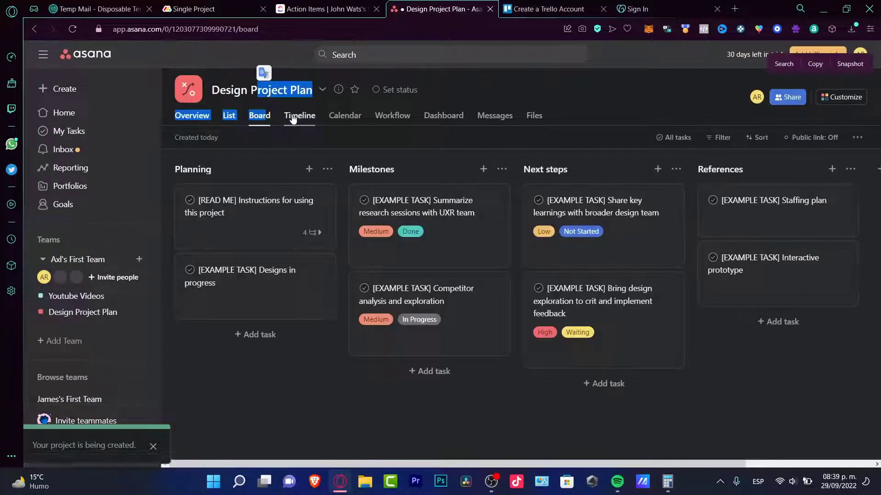
click(299, 115)
click(331, 116)
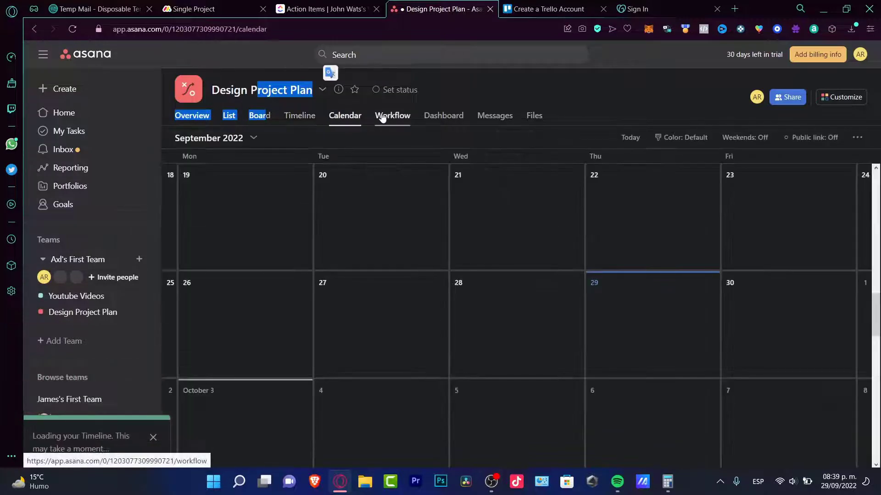
click(393, 115)
- Switch among the monday.com, Asana and ClickUp tabs, ending on monday.com's Single Project board
click(270, 8)
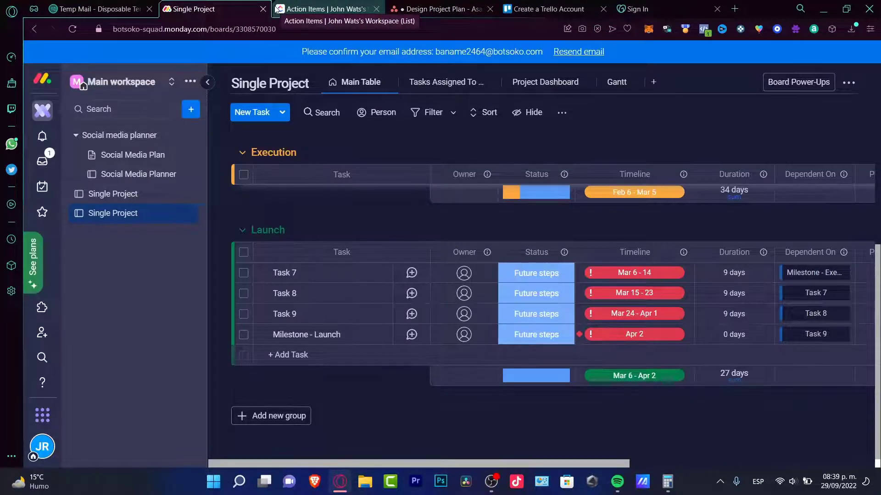
click(419, 6)
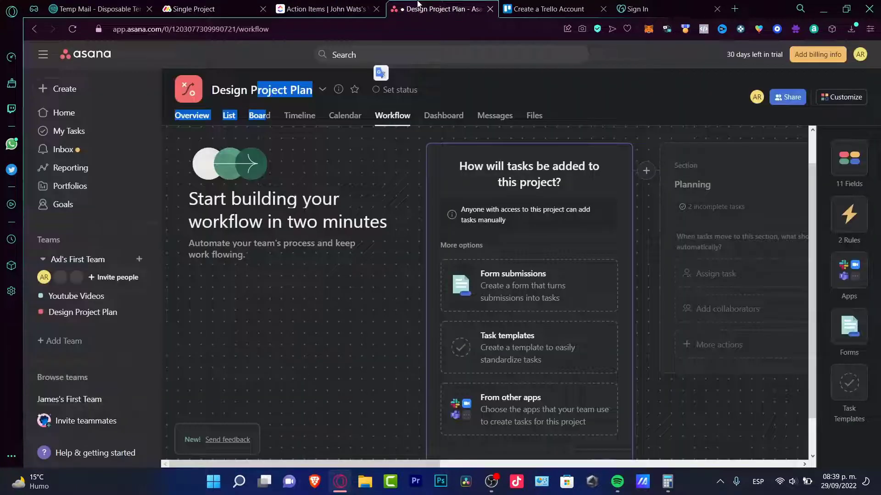
click(304, 6)
click(389, 6)
click(275, 6)
click(269, 7)
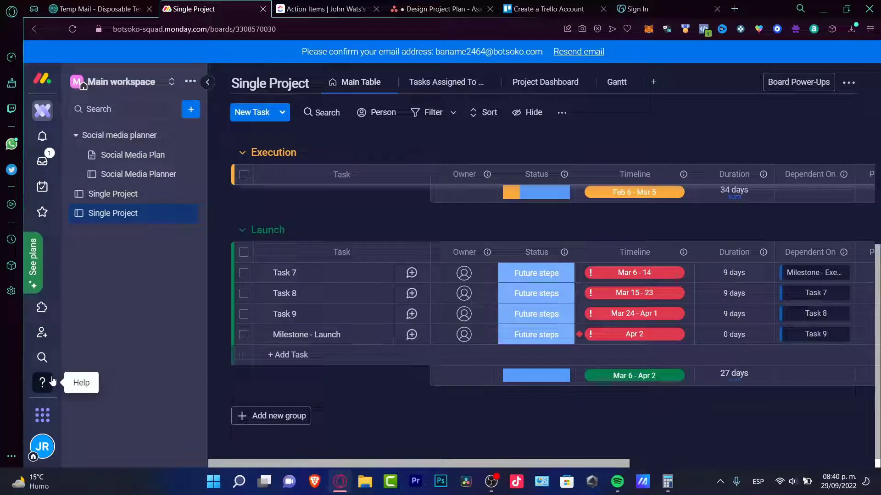
- View the Design Project Plan as timeline, board and list, cancelling an empty Planning task
click(431, 4)
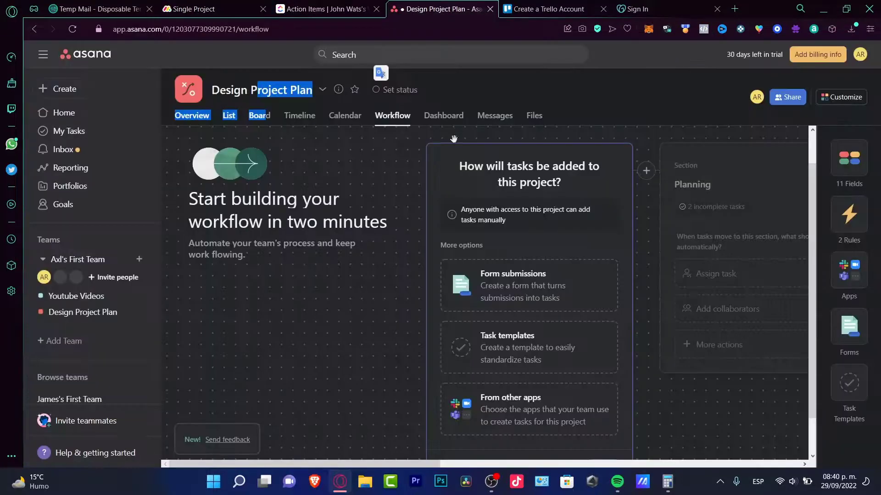
click(299, 116)
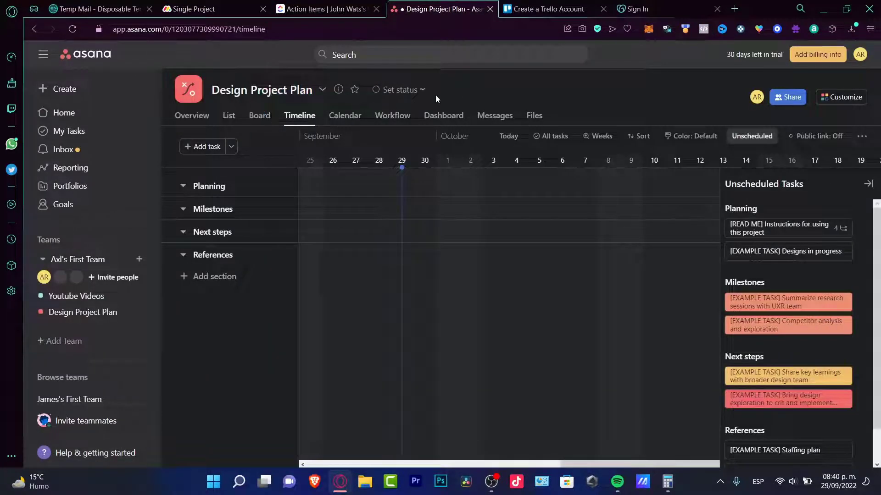
click(253, 120)
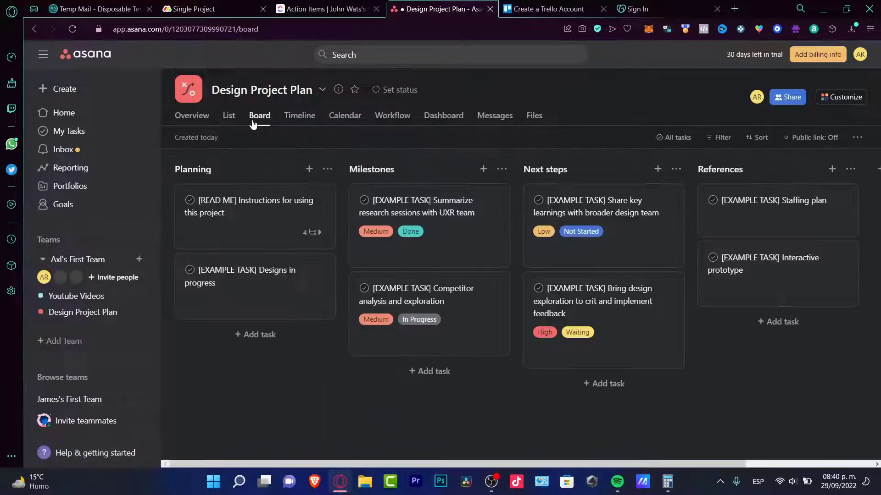
click(227, 116)
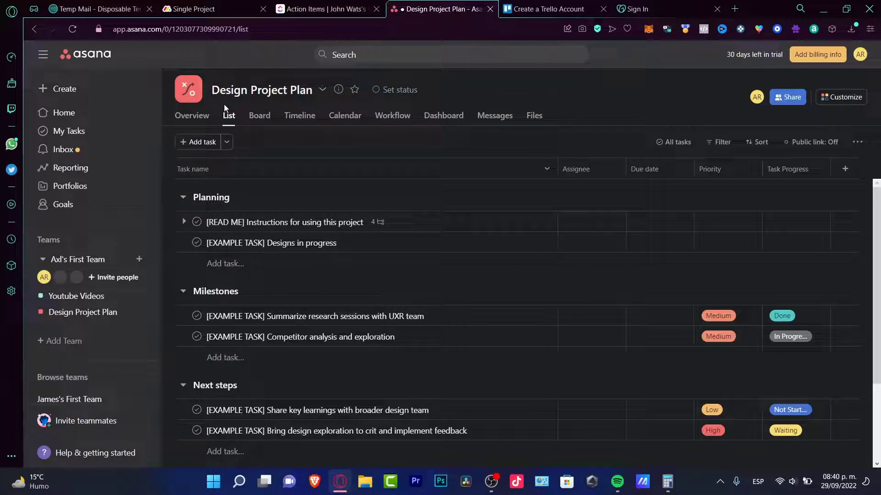
click(520, 275)
key(Escape)
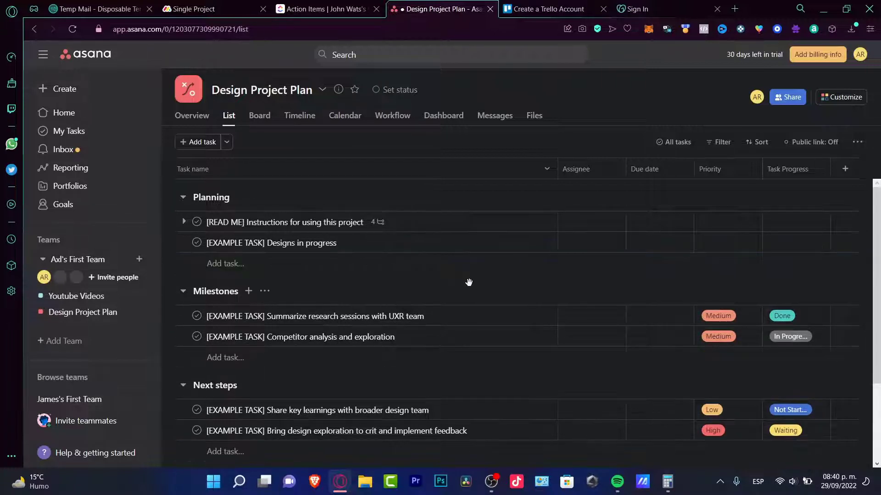